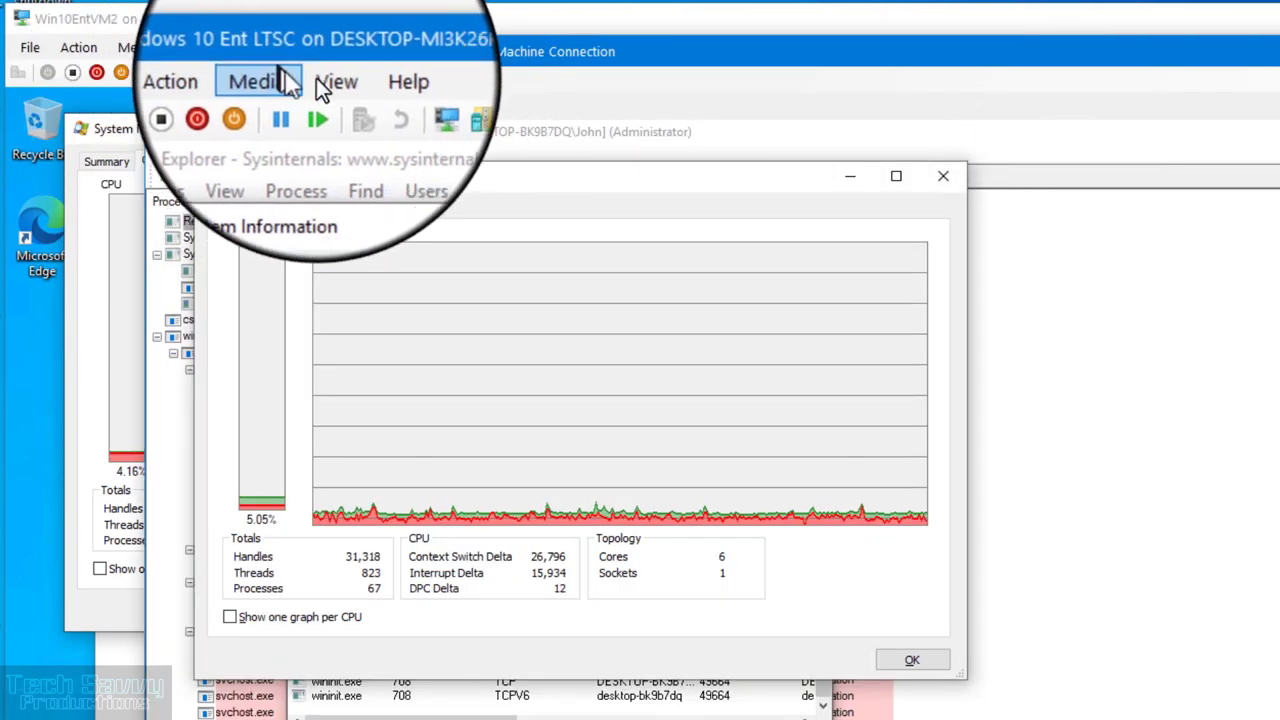
# Step: List the system's services in a grid window by running Get-service | out-Gridview in the administrator PowerShell
pyautogui.moveTo(456, 395)
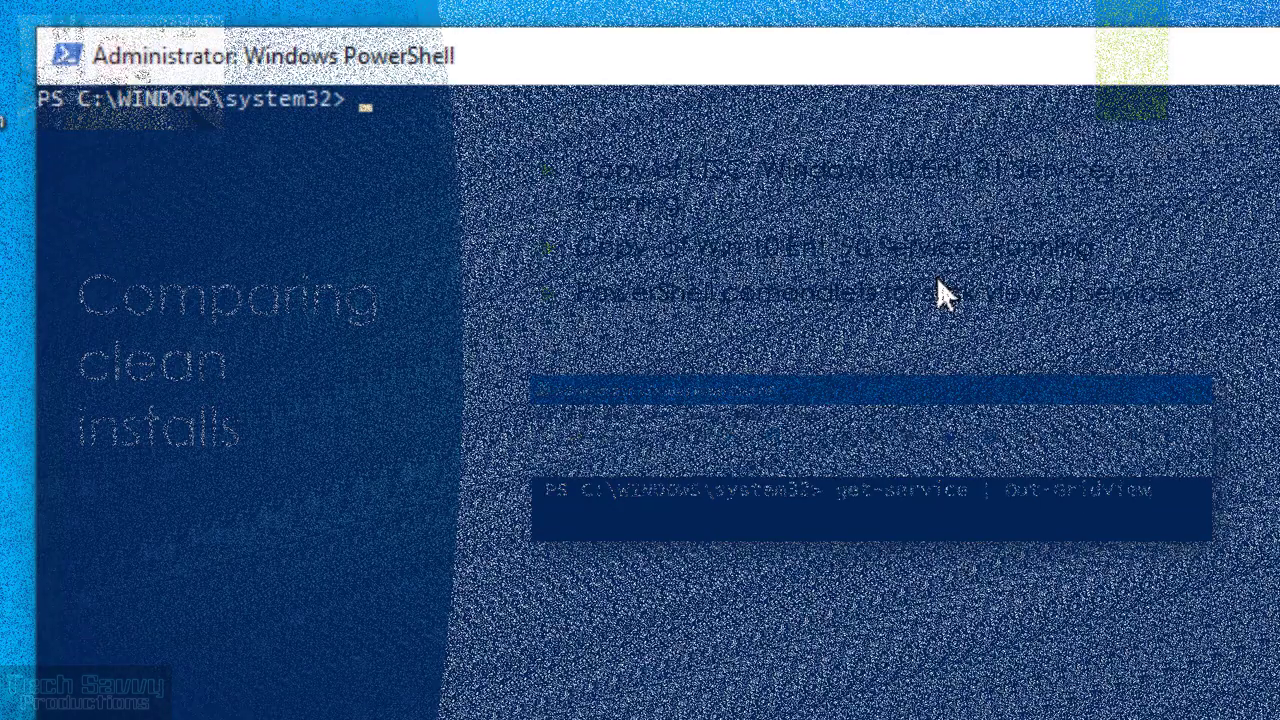
pyautogui.write('Get-service')
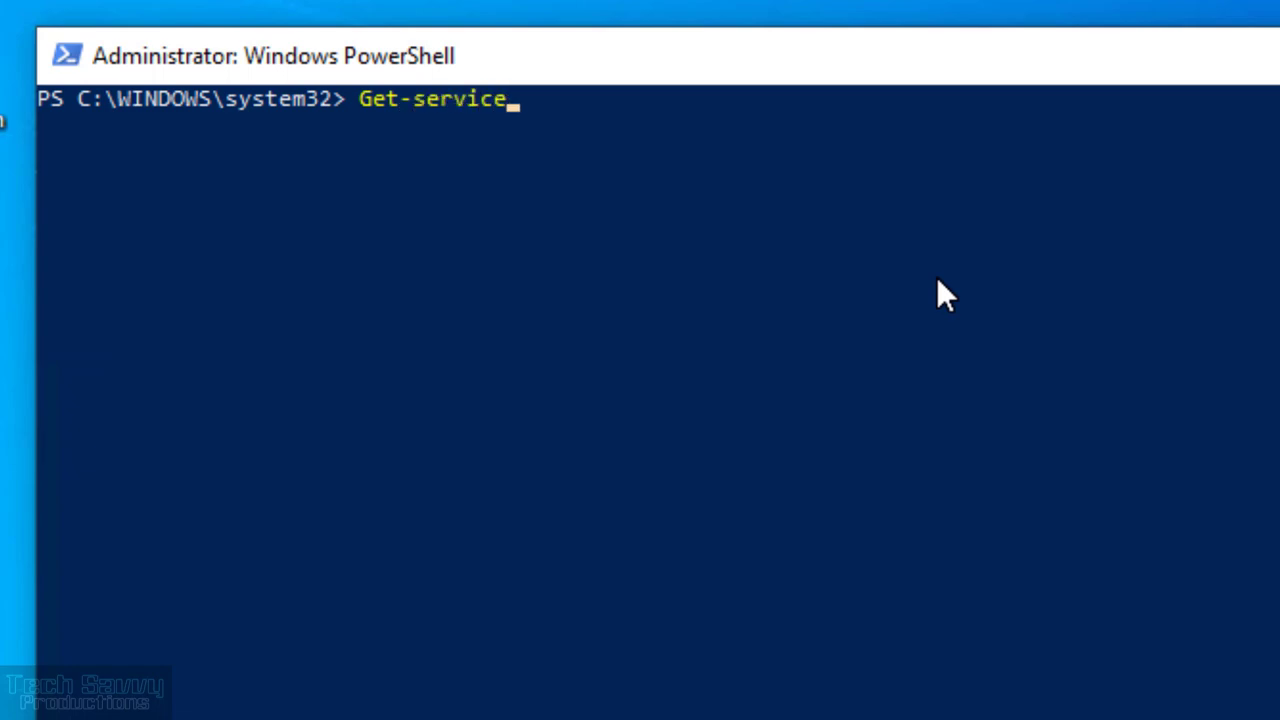
pyautogui.write(' | out-Gridv')
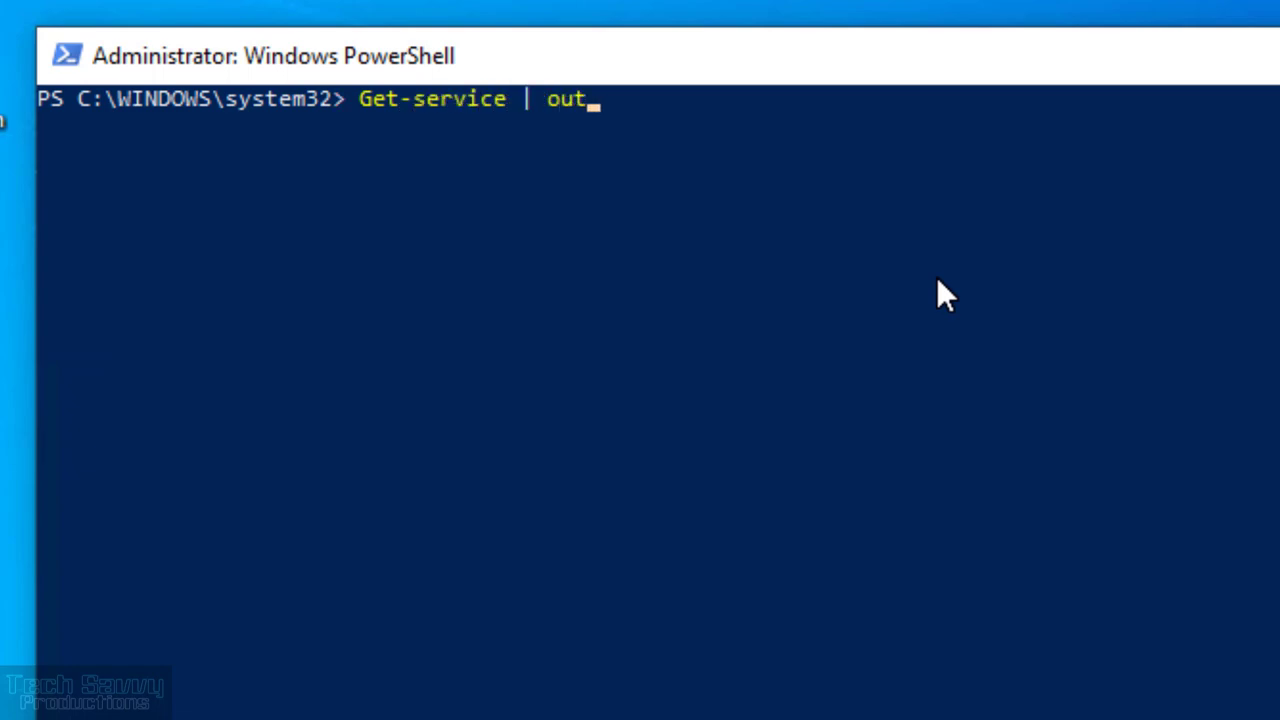
pyautogui.write('iew')
pyautogui.press('Return')
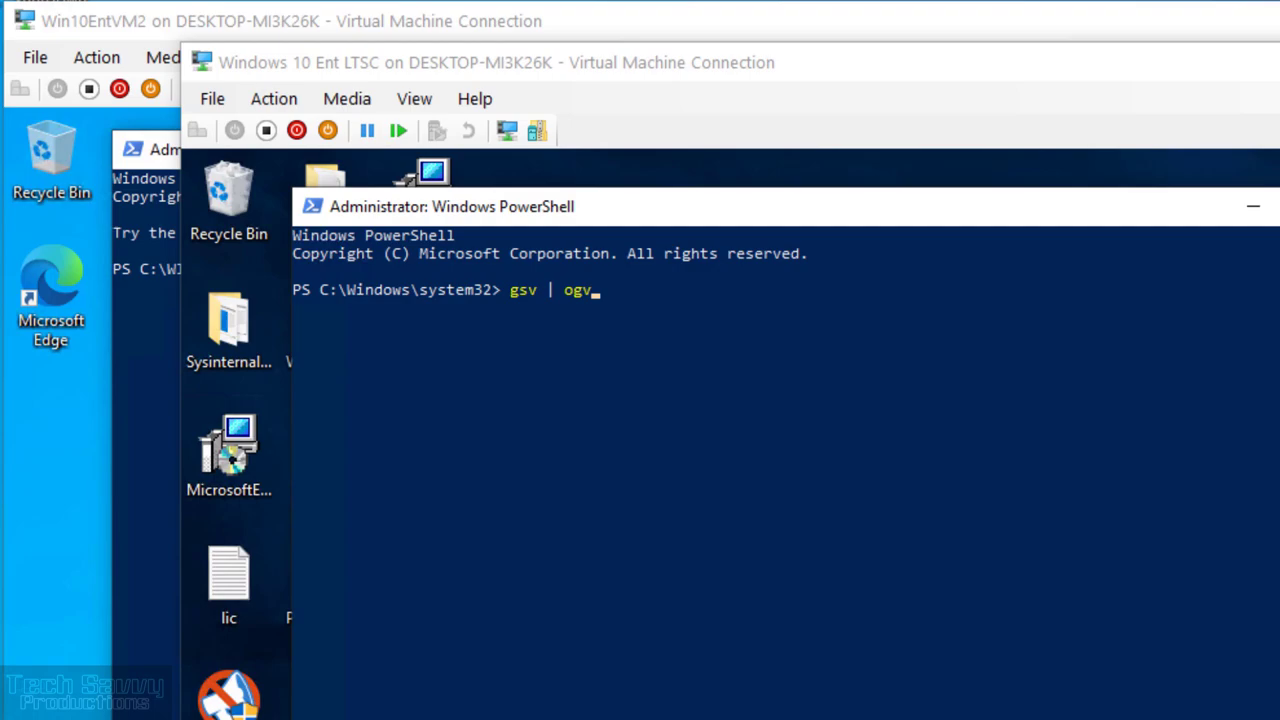
# Step: Run the shortened service listing command gsv | ogv in PowerShell on the Windows 10 Ent LTSC virtual machine
pyautogui.click(667, 416)
pyautogui.moveTo(669, 219)
pyautogui.mouseDown()
pyautogui.moveTo(737, 219)
pyautogui.moveTo(692, 210)
pyautogui.mouseUp()
pyautogui.press('Return')
pyautogui.click(700, 281)
pyautogui.press('Return')
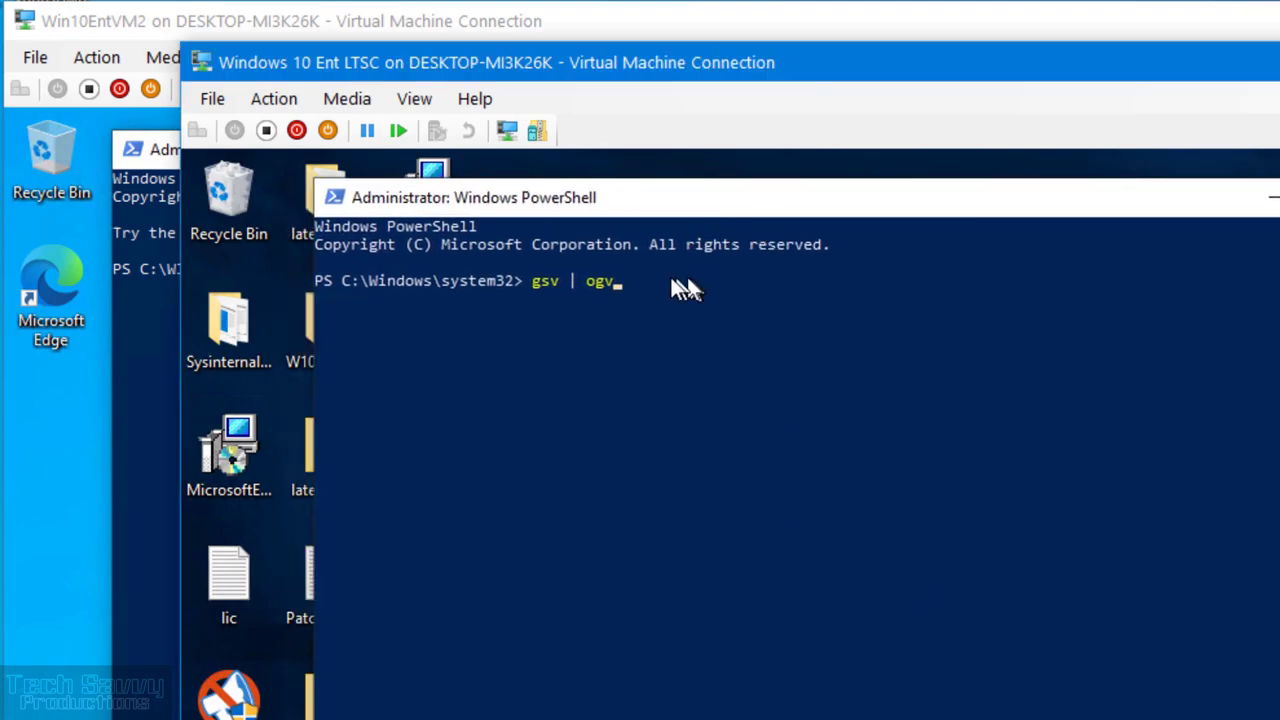
pyautogui.click(685, 283)
pyautogui.press('Return')
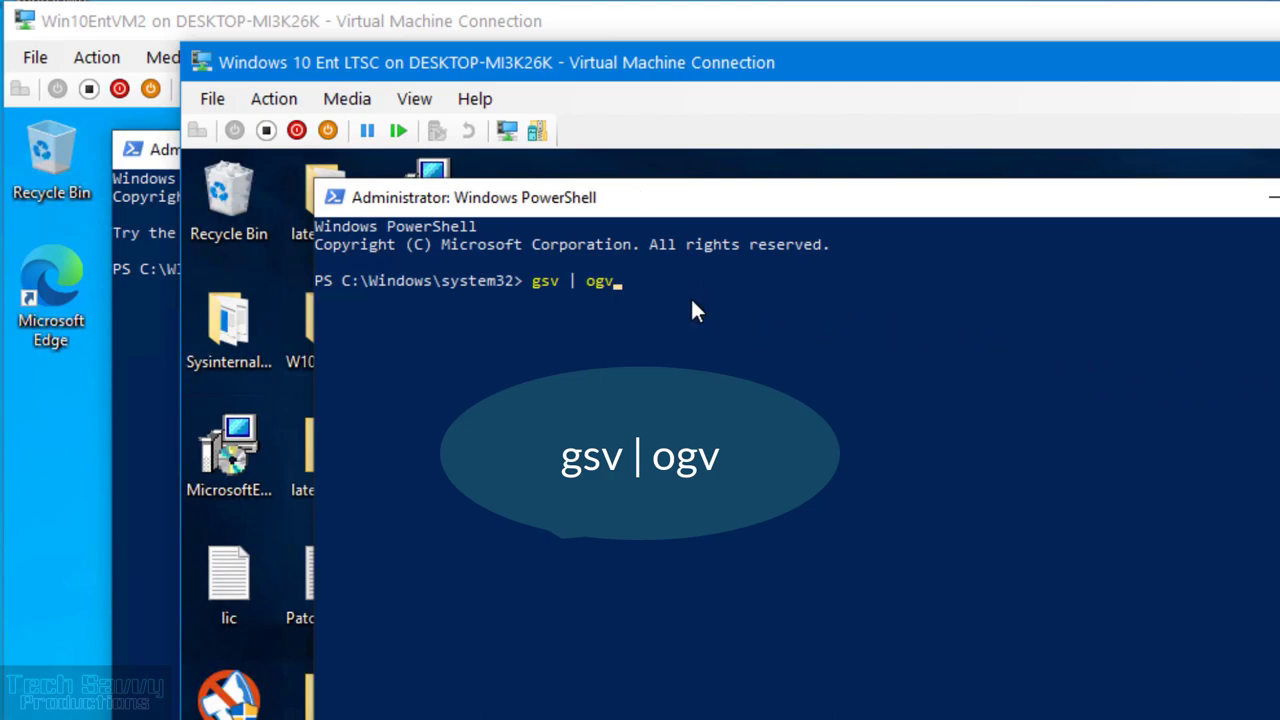
pyautogui.click(613, 290)
pyautogui.press('Return')
pyautogui.moveTo(703, 198); pyautogui.dragTo(710, 206)
pyautogui.press('Return')
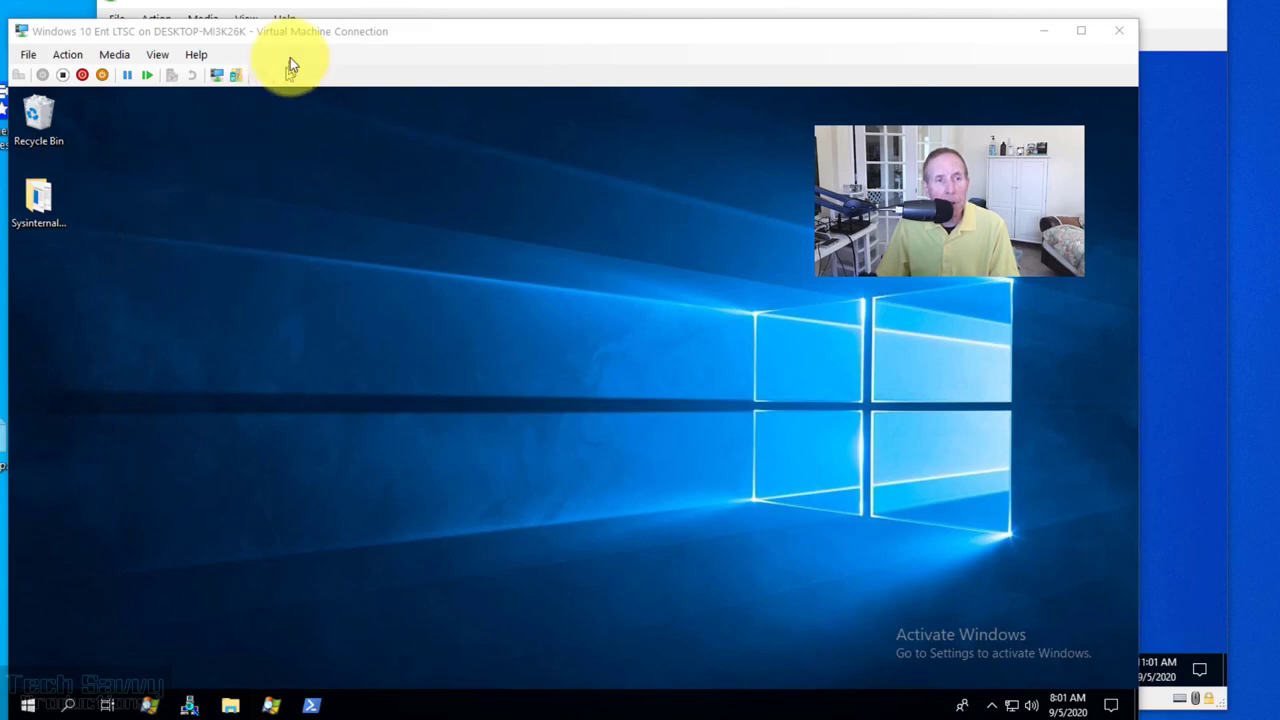
# Step: Bring the standard Windows 10 virtual machine forward and look through its Start menu apps and tiles
pyautogui.click(378, 8)
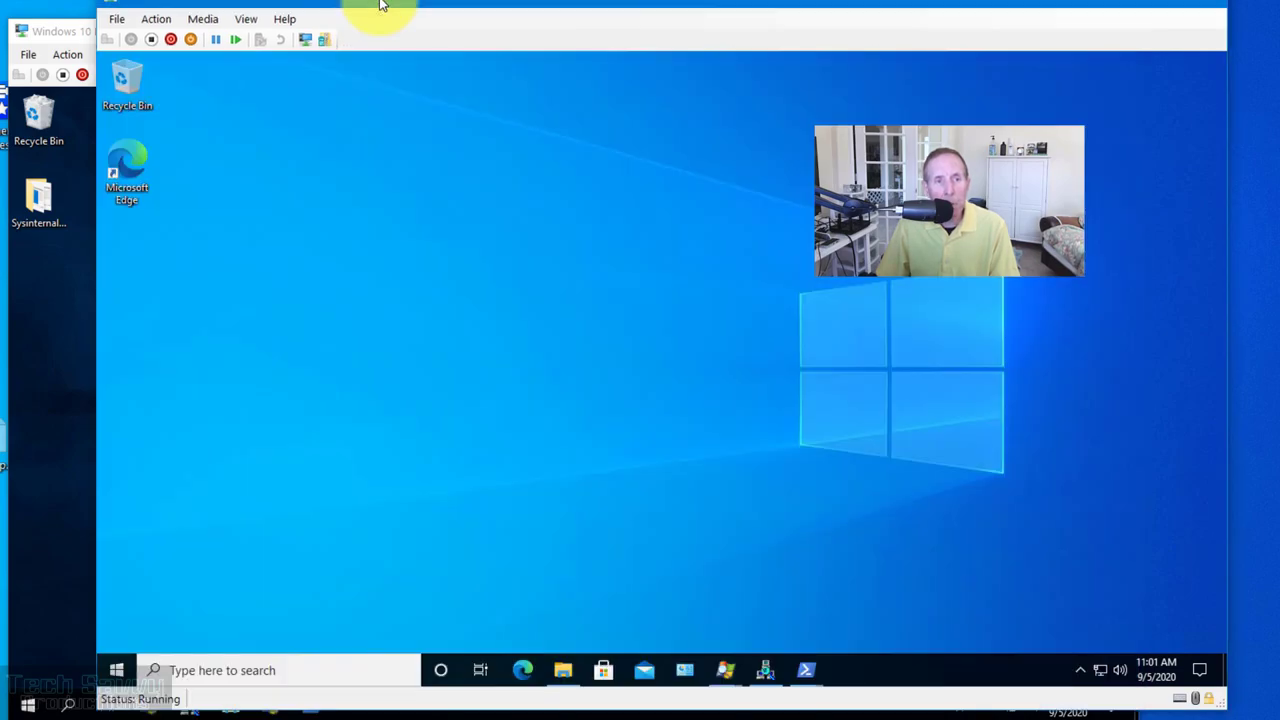
pyautogui.click(116, 670)
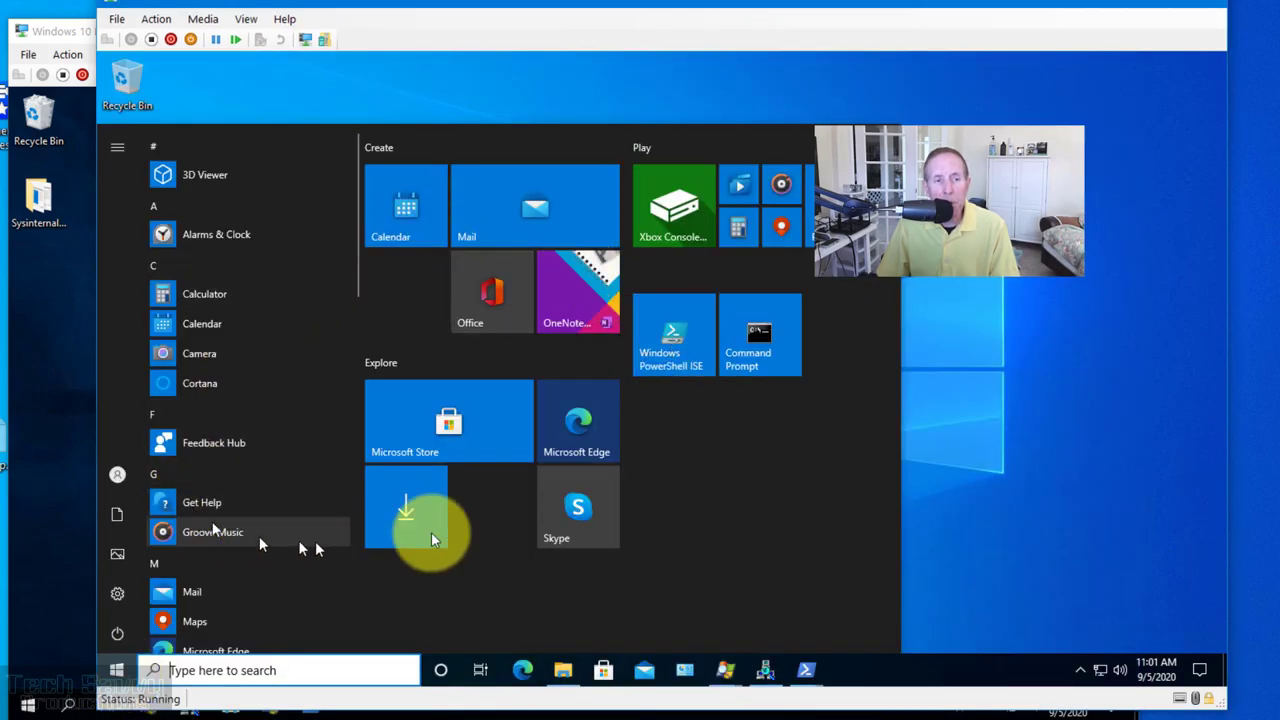
pyautogui.click(1198, 670)
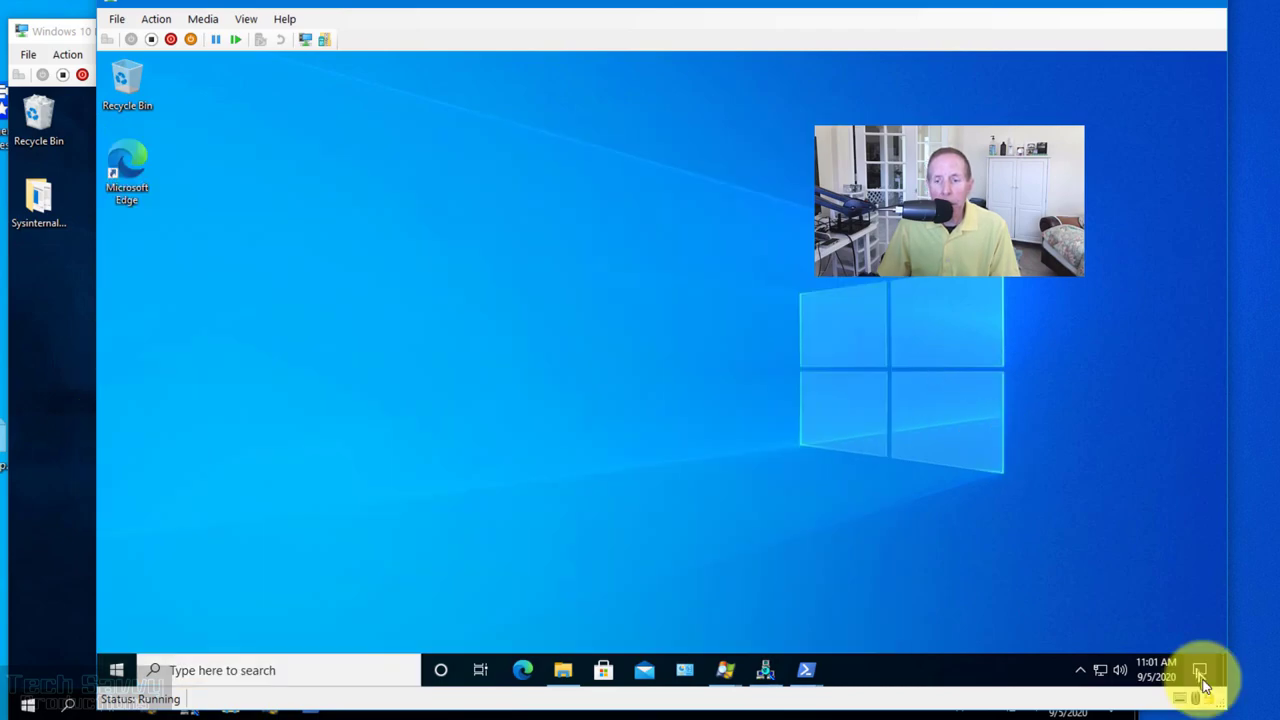
# Step: Open Windows Settings on the standard Windows 10 machine and review the installed programs under Apps & features
pyautogui.click(1198, 670)
pyautogui.click(1165, 513)
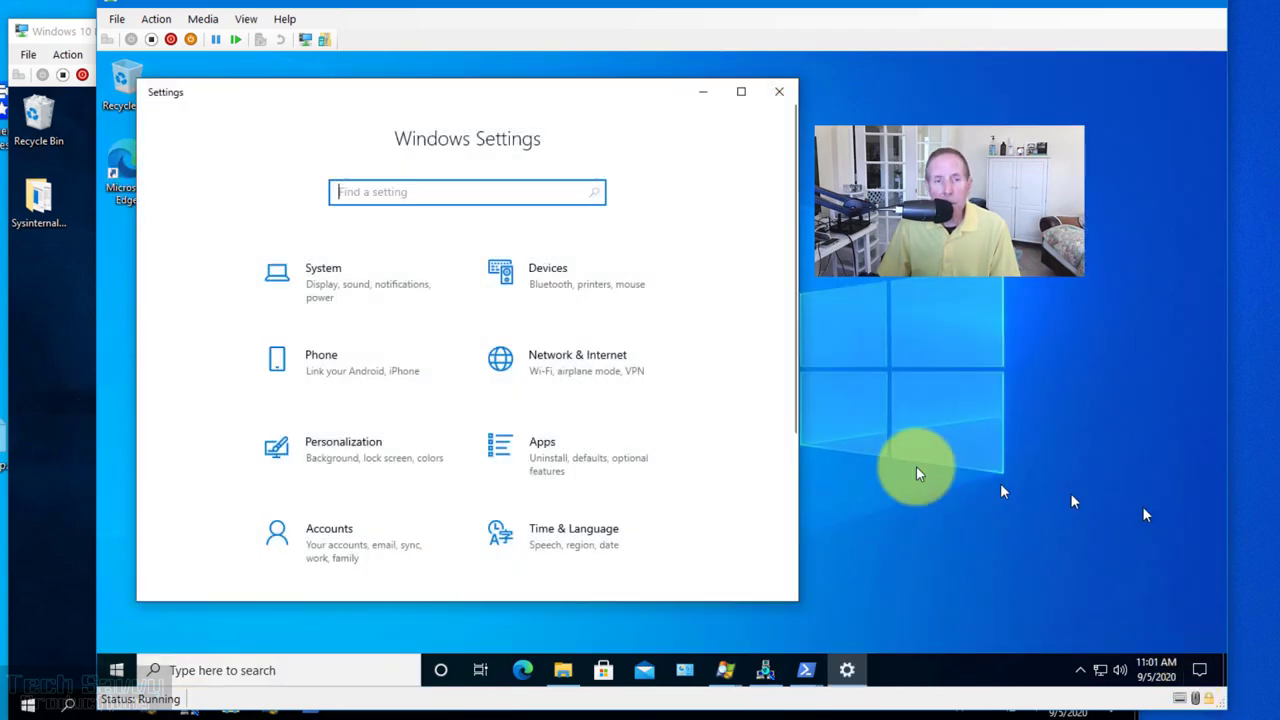
pyautogui.click(542, 455)
pyautogui.scroll(-15, 617, 389)
pyautogui.scroll(-5, 615, 397)
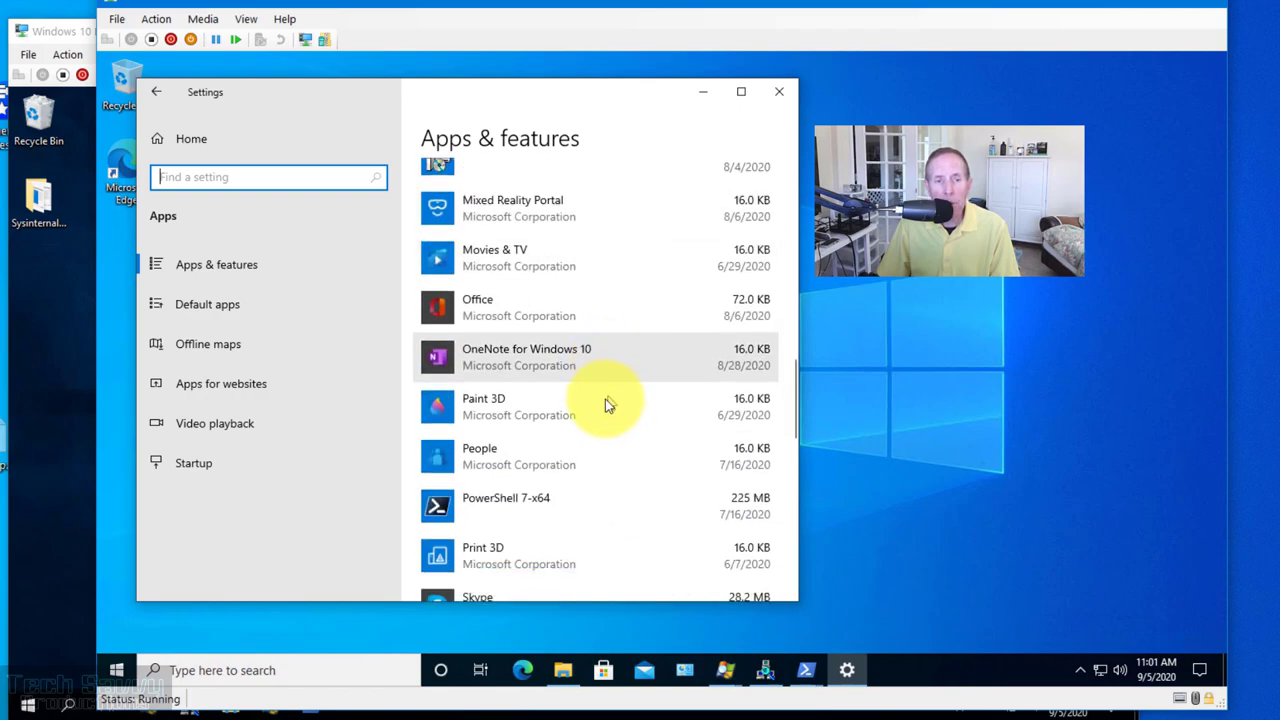
pyautogui.scroll(3, 600, 410)
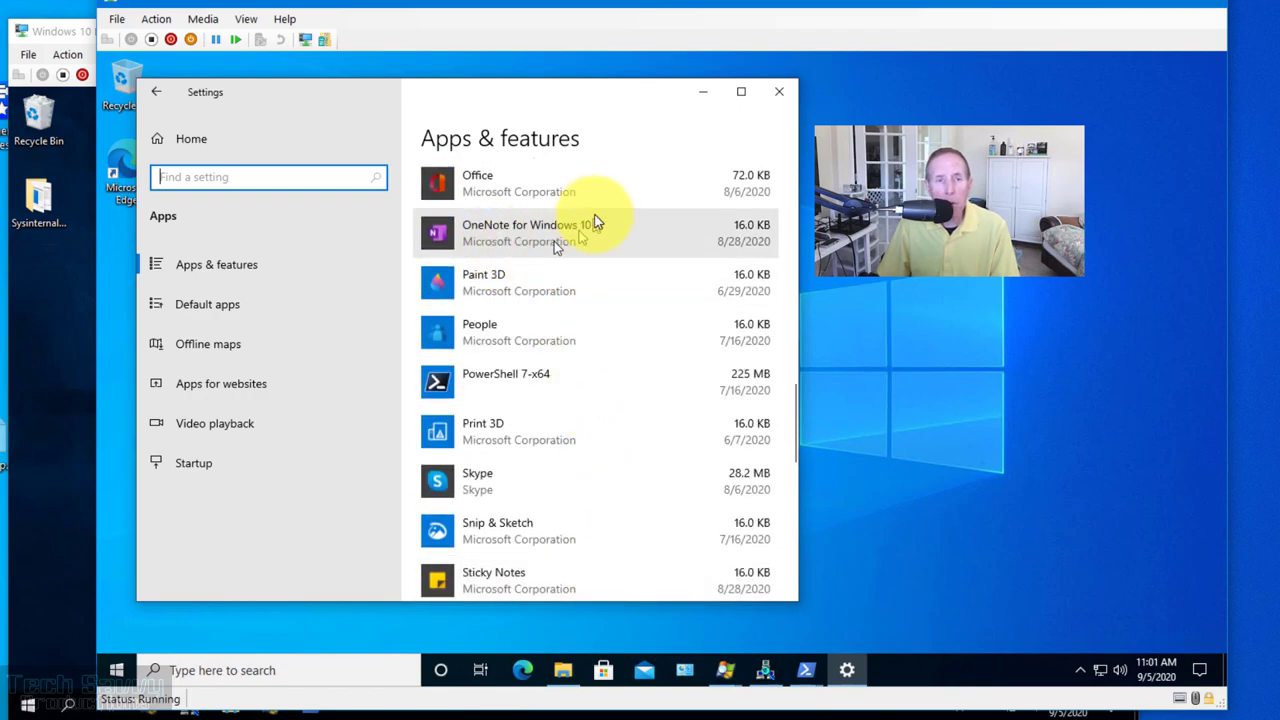
# Step: Switch to the Windows 10 Ent LTSC virtual machine and review its Start menu and its Apps & features list
pyautogui.click(70, 36)
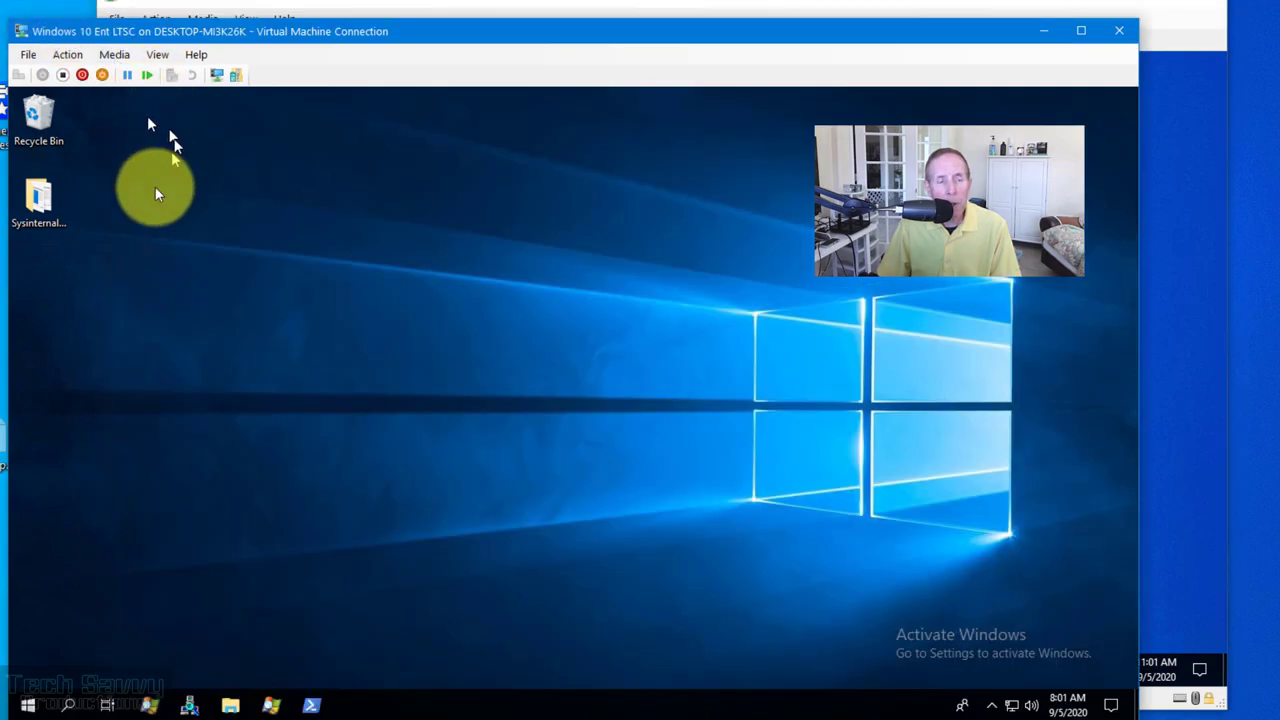
pyautogui.click(27, 708)
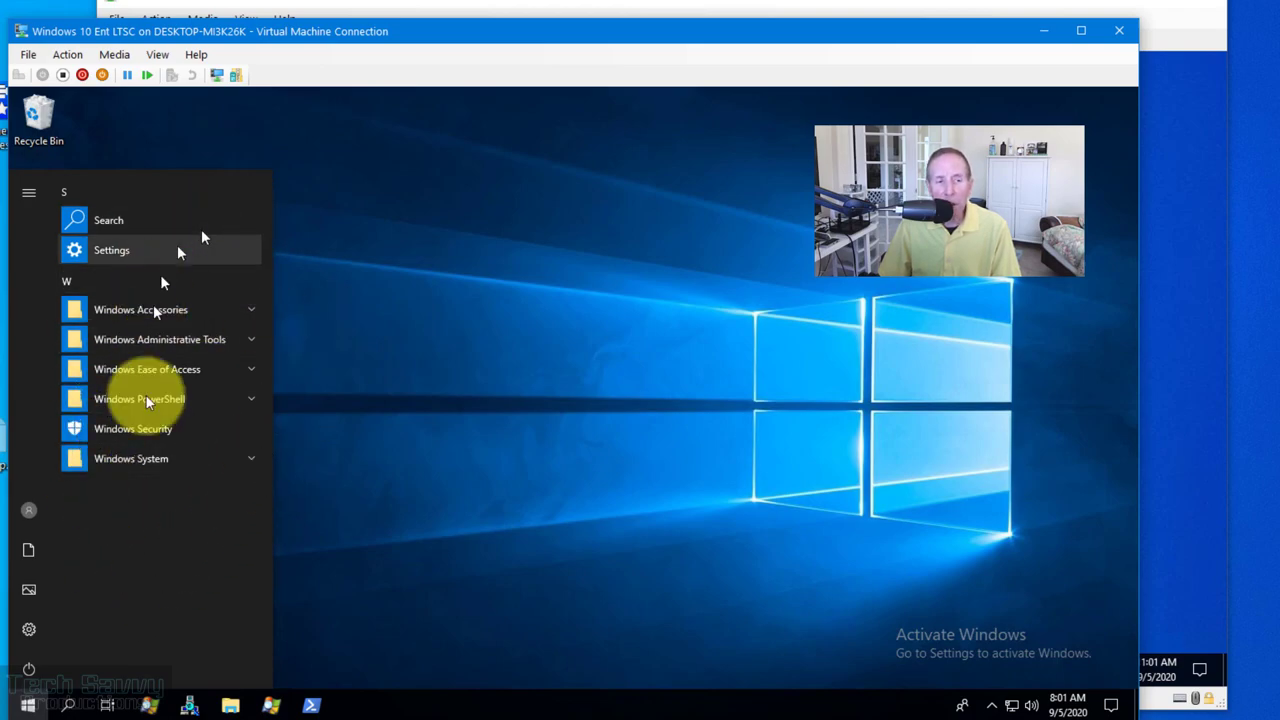
pyautogui.click(1111, 706)
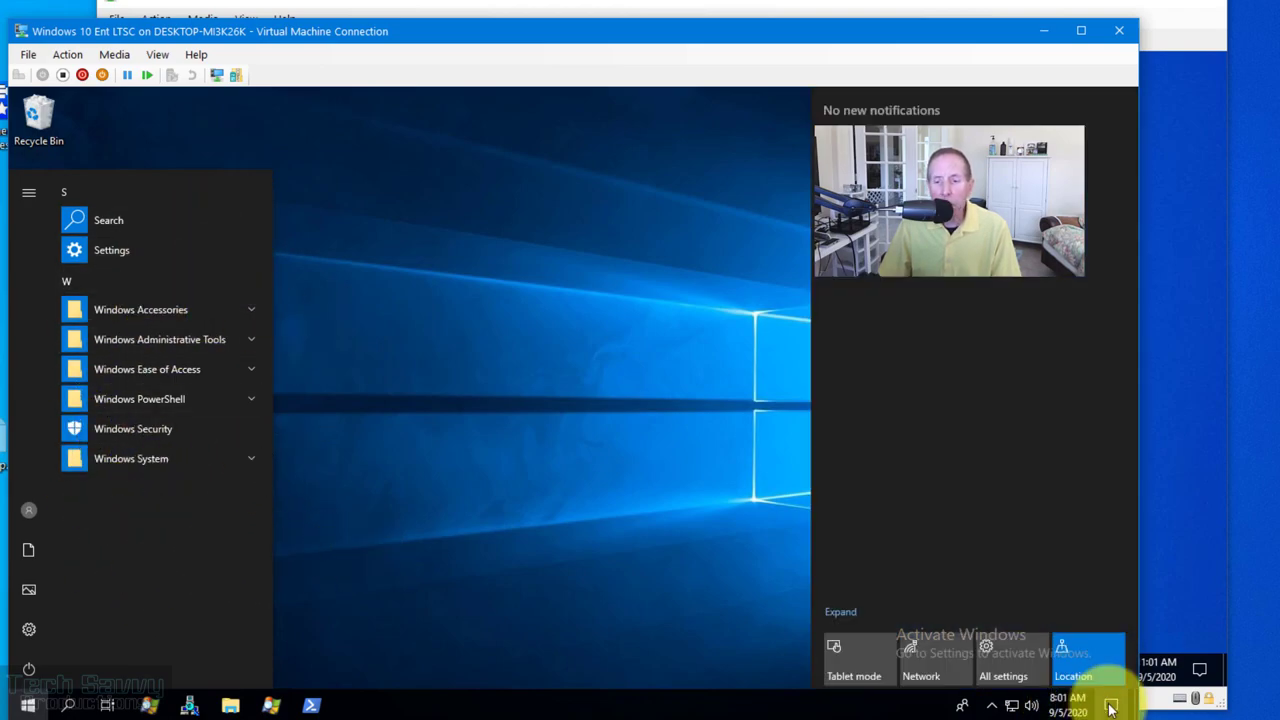
pyautogui.click(995, 662)
pyautogui.click(457, 493)
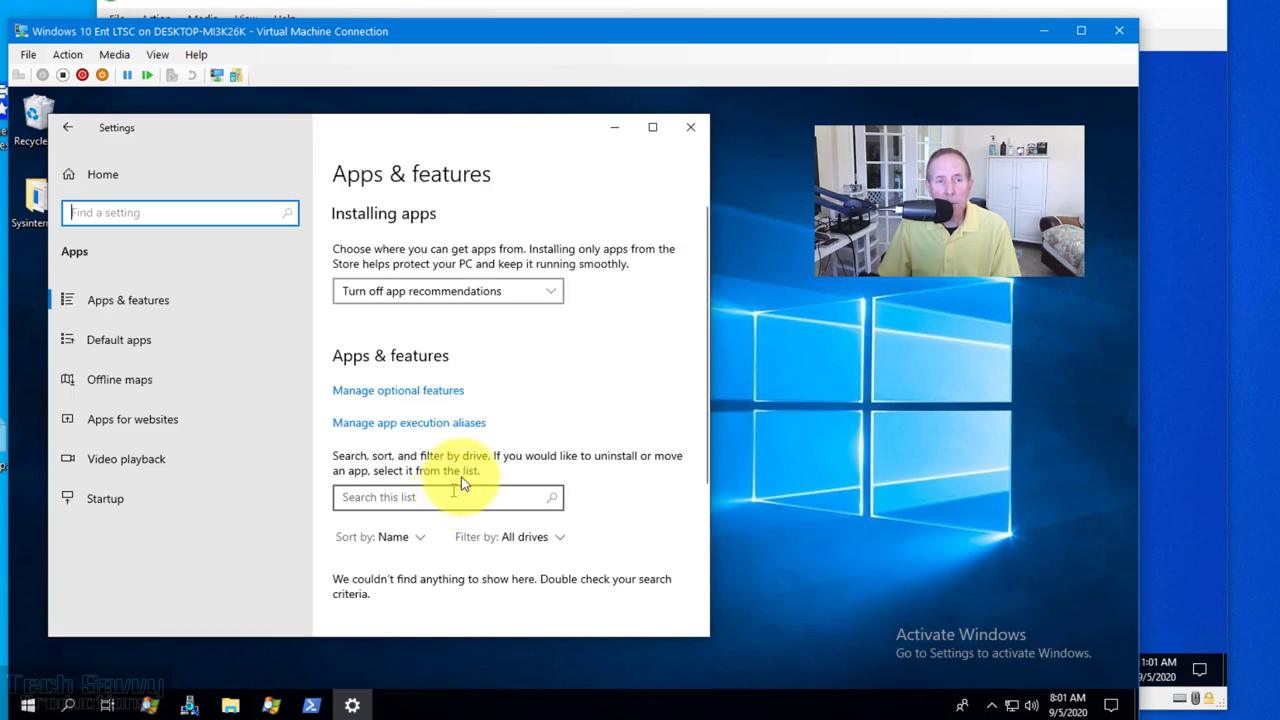
pyautogui.scroll(-5, 534, 403)
pyautogui.scroll(4, 529, 411)
pyautogui.scroll(-3, 525, 413)
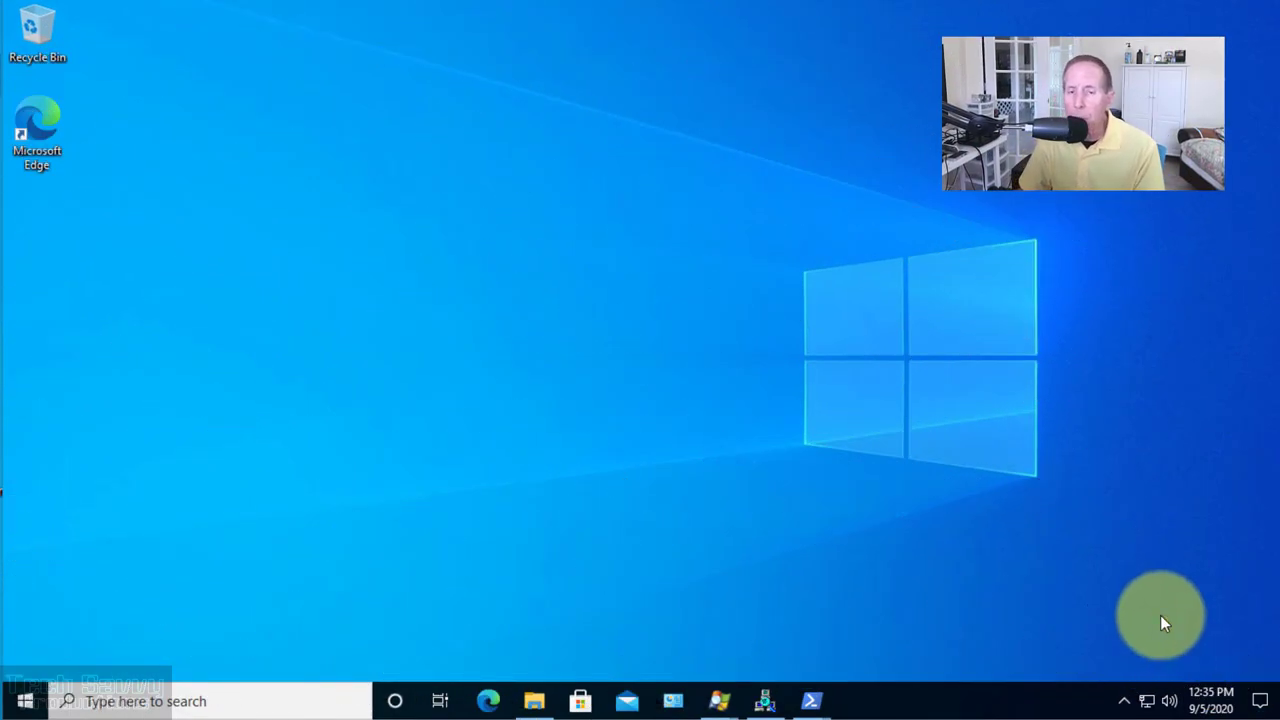
# Step: Open the General privacy options in Windows Settings on the standard Windows 10 machine
pyautogui.click(1260, 701)
pyautogui.click(1227, 517)
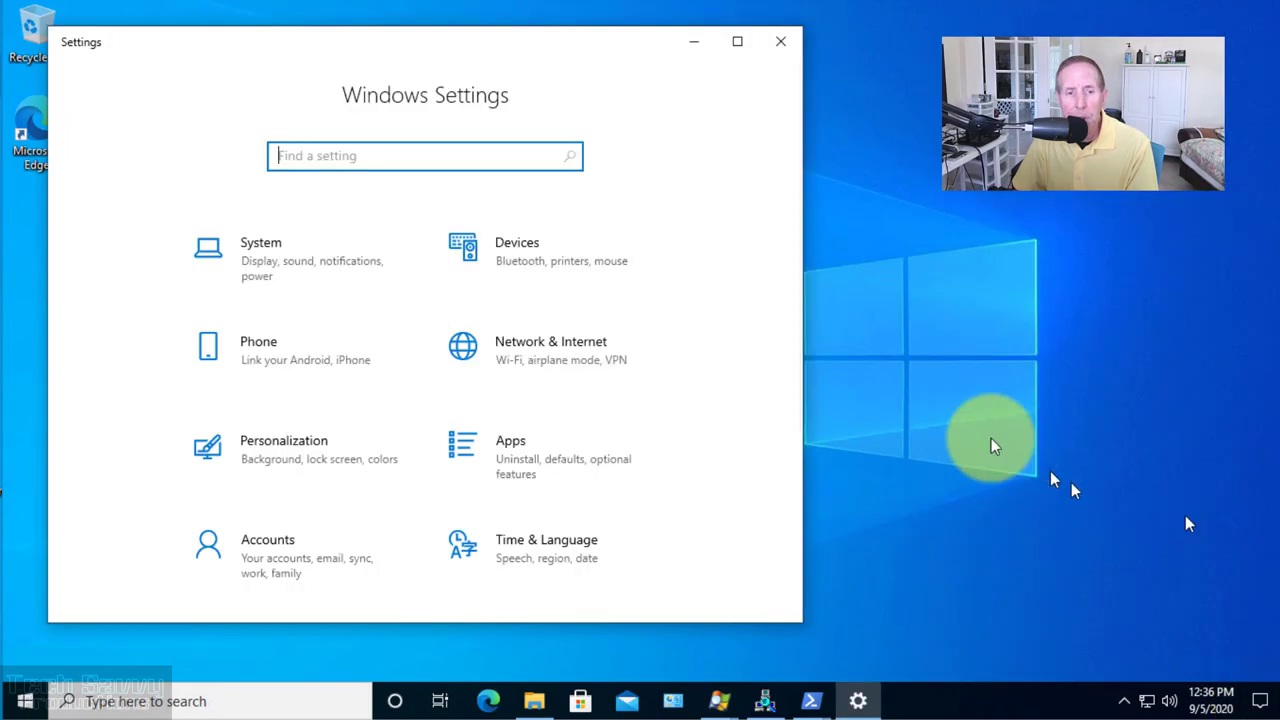
pyautogui.scroll(-1, 710, 396)
pyautogui.scroll(-3, 705, 397)
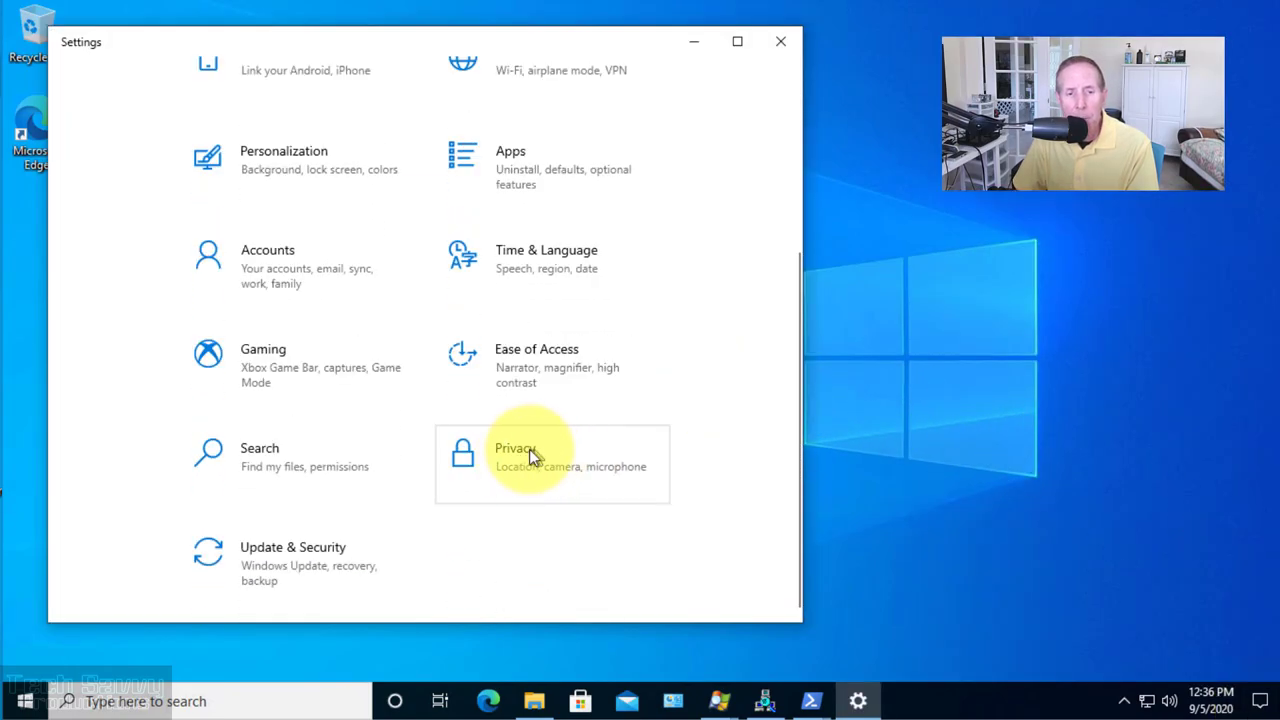
pyautogui.click(529, 449)
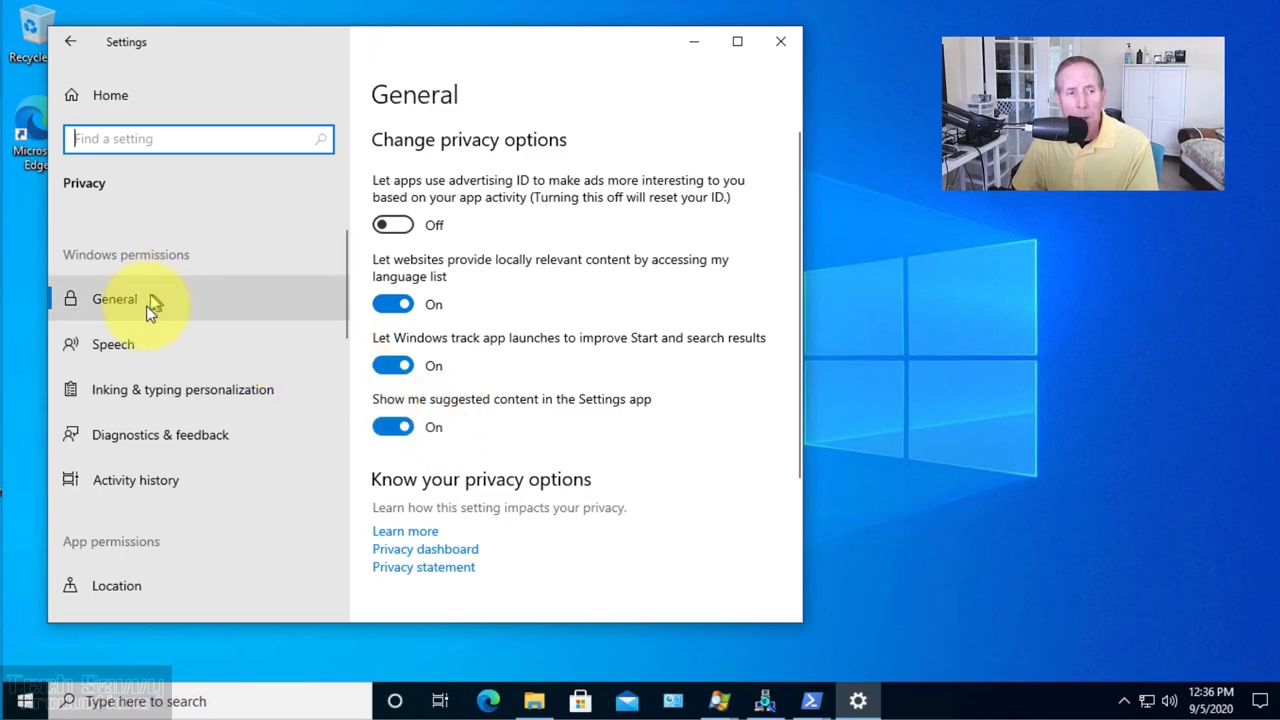
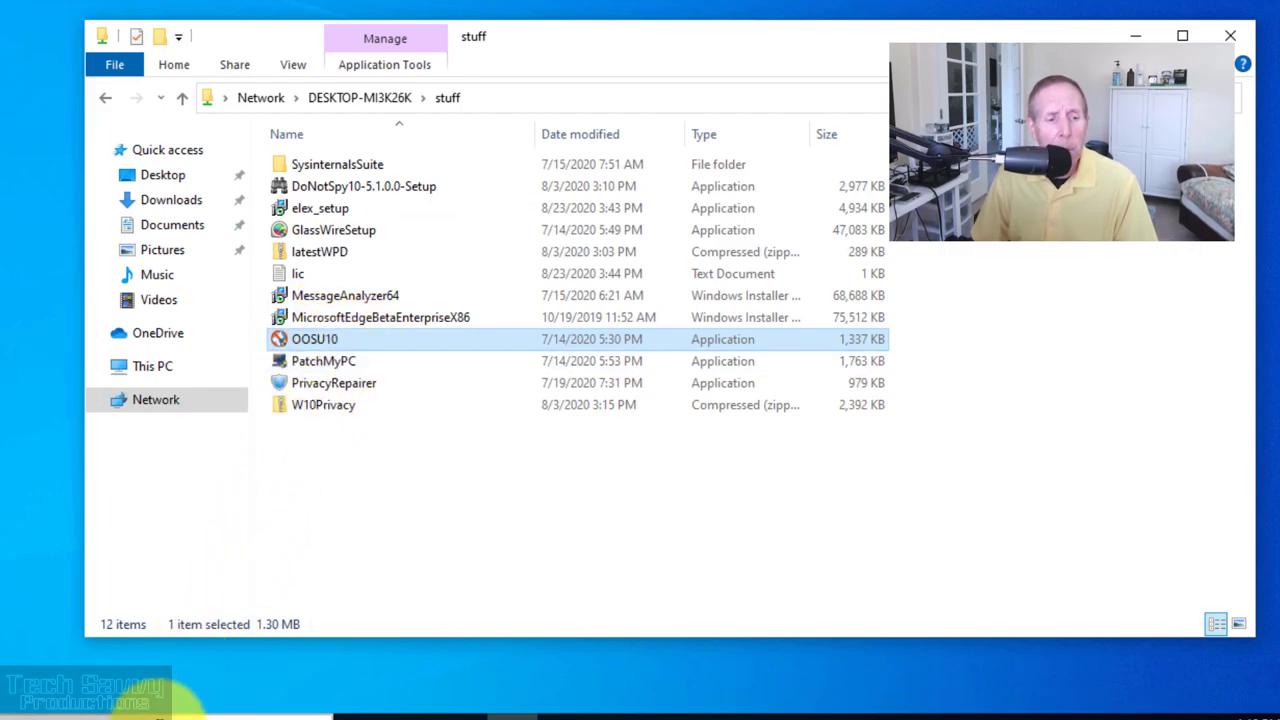
# Step: Search Windows for "restor" and open the Create a restore point settings in System Properties
pyautogui.click(170, 712)
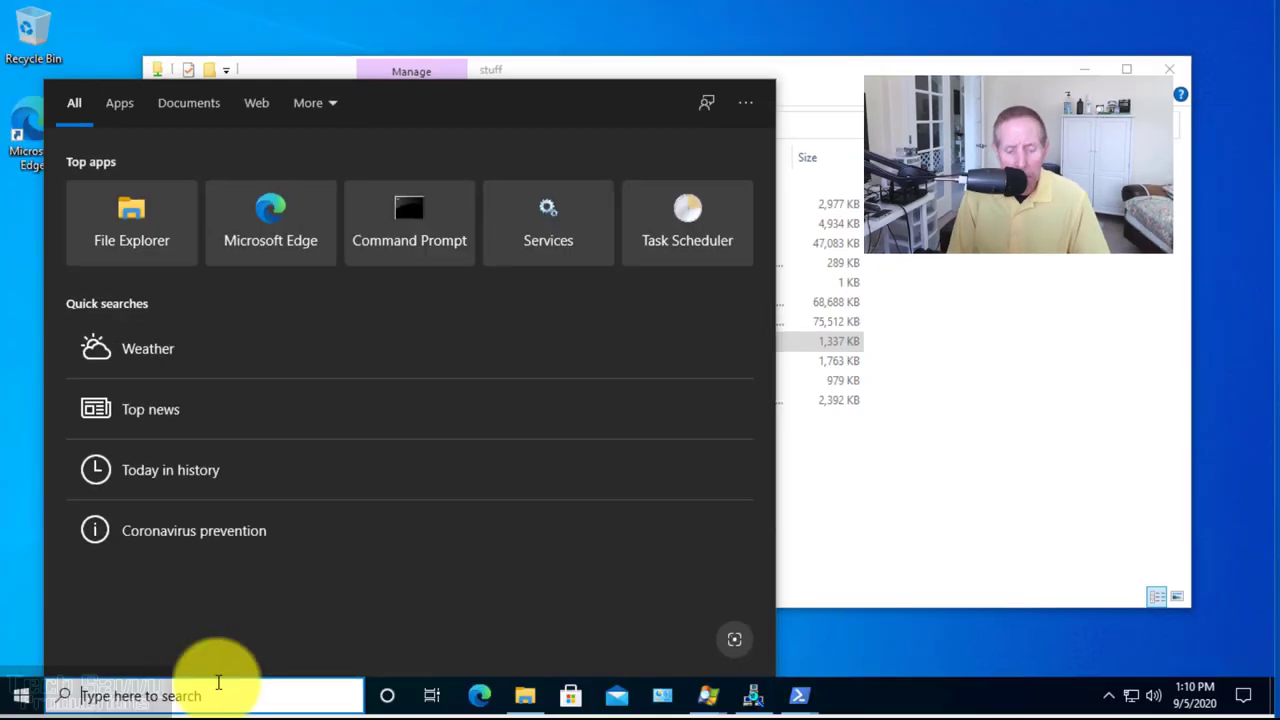
pyautogui.write('restor')
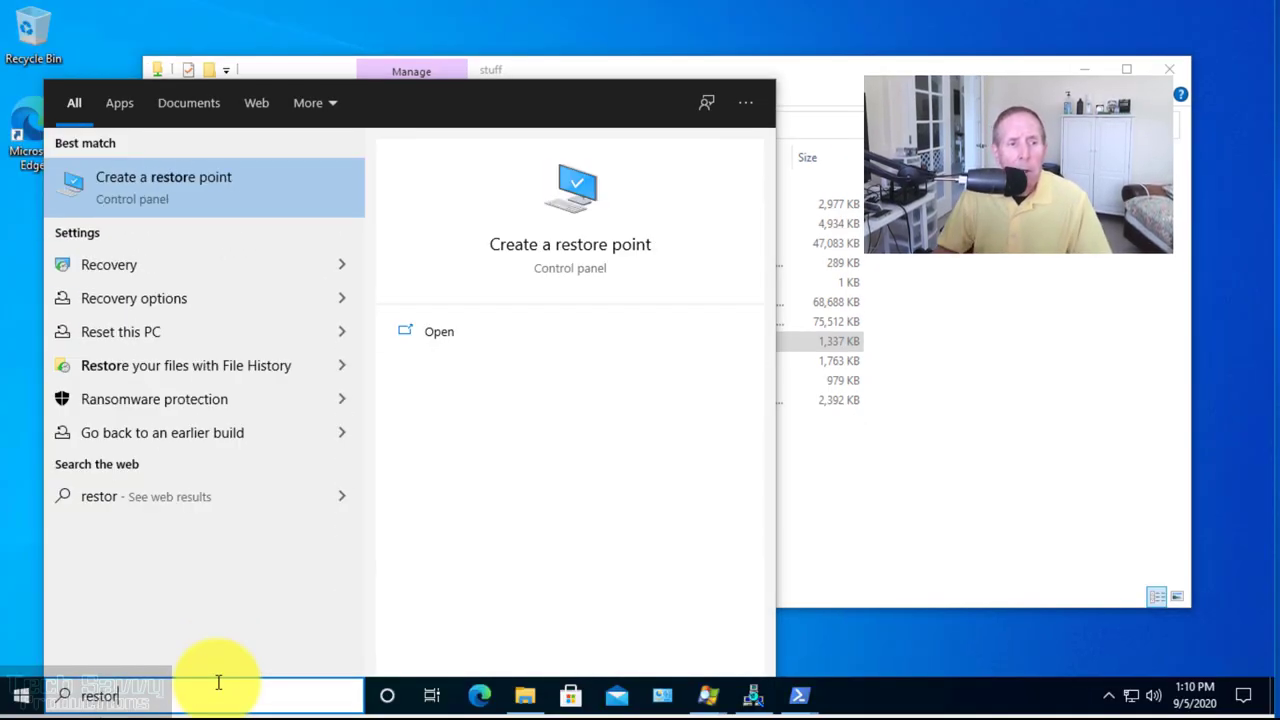
pyautogui.click(172, 165)
pyautogui.moveTo(290, 112); pyautogui.dragTo(484, 114)
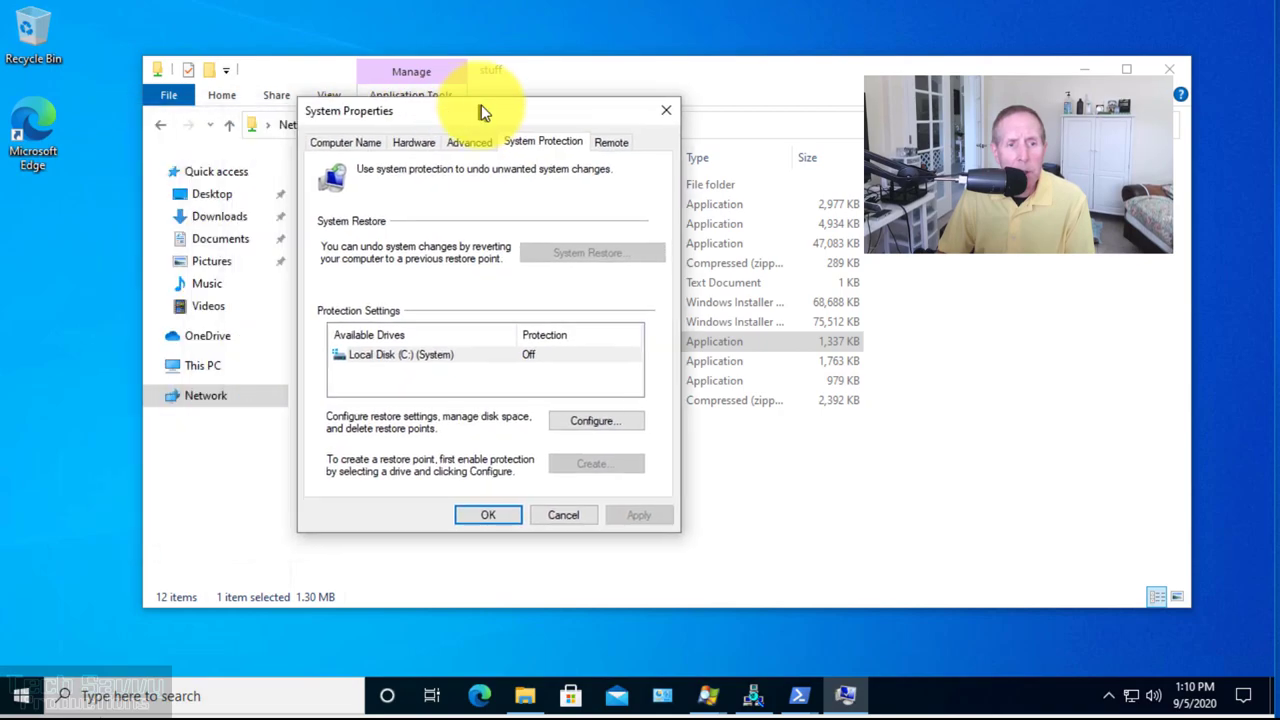
# Step: Turn on system protection for Local Disk (C:) with a maximum disk usage of 6% (7.59 GB)
pyautogui.click(592, 428)
pyautogui.click(391, 246)
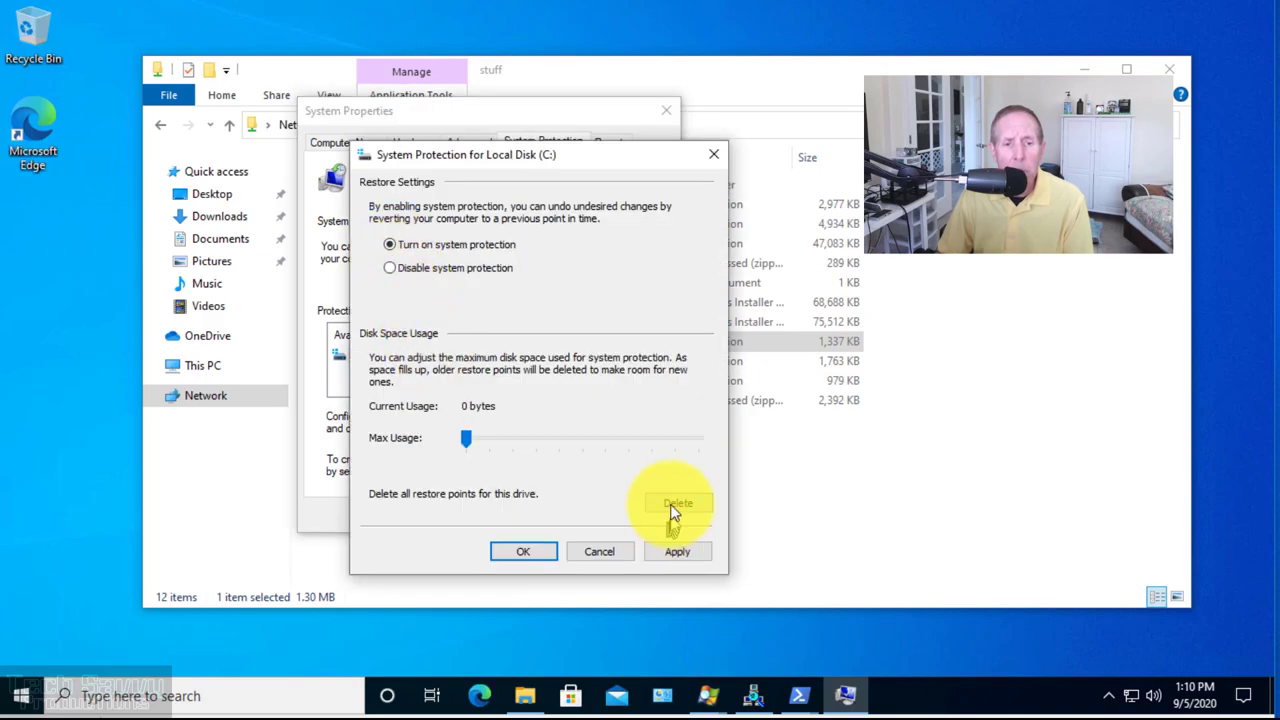
pyautogui.moveTo(466, 438); pyautogui.dragTo(479, 437)
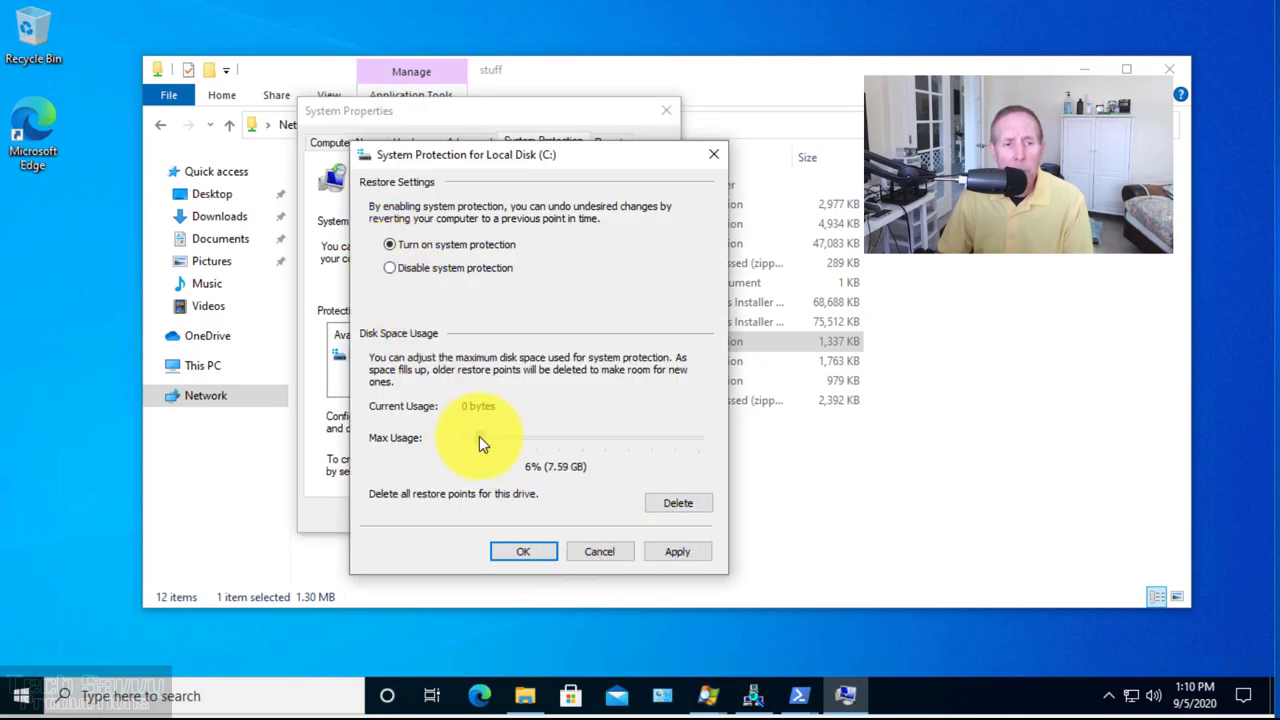
pyautogui.click(671, 553)
pyautogui.click(548, 550)
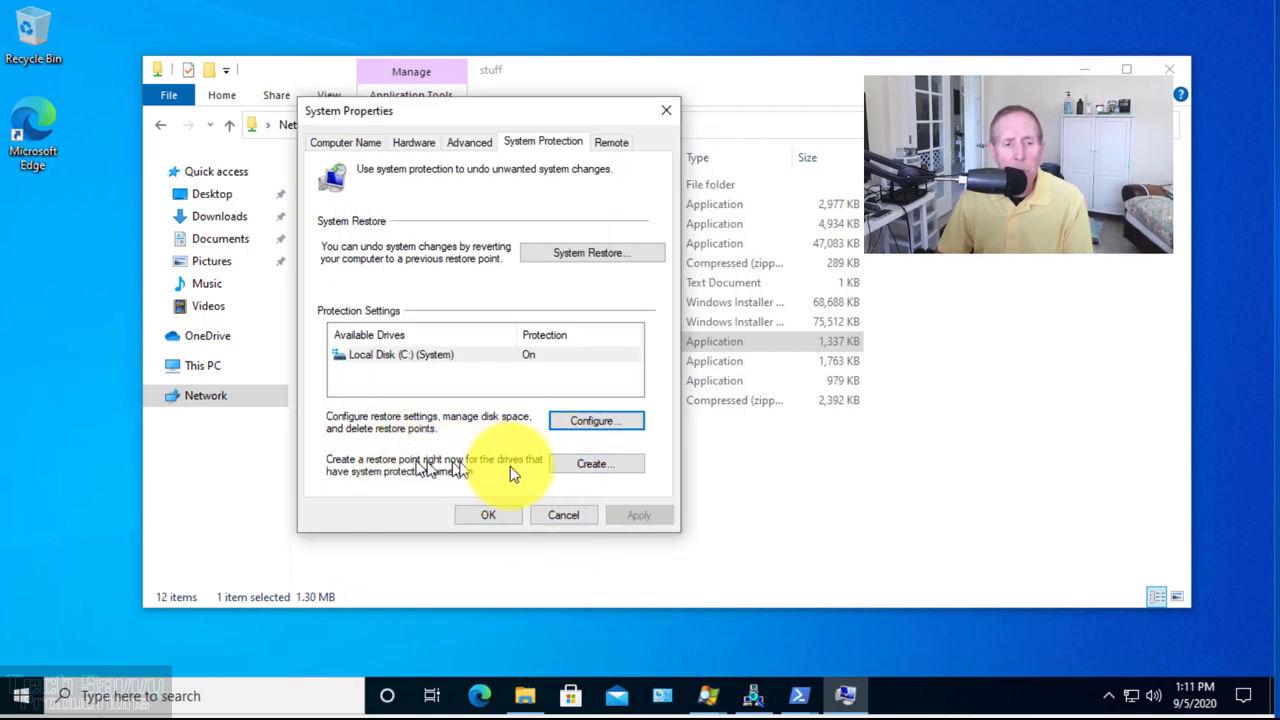
# Step: Create a restore point described as "Before Privacy Settings" and close System Properties
pyautogui.click(580, 464)
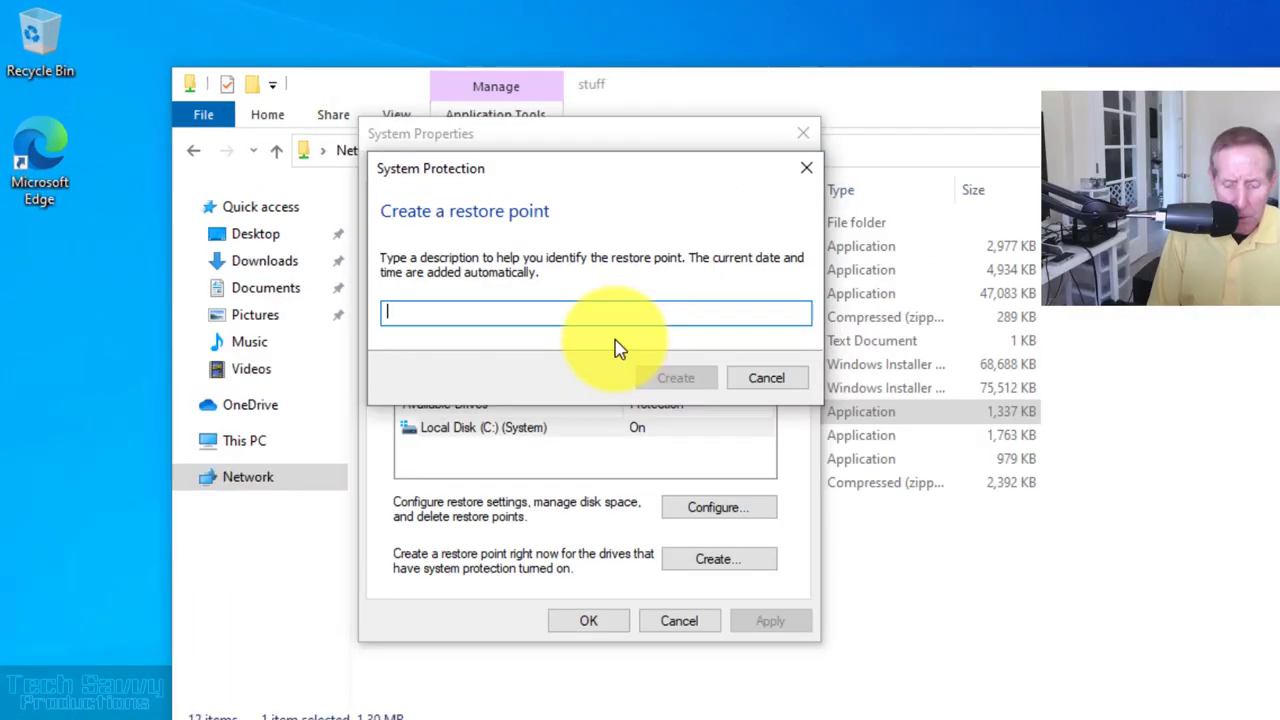
pyautogui.write('Before Privacy Settings')
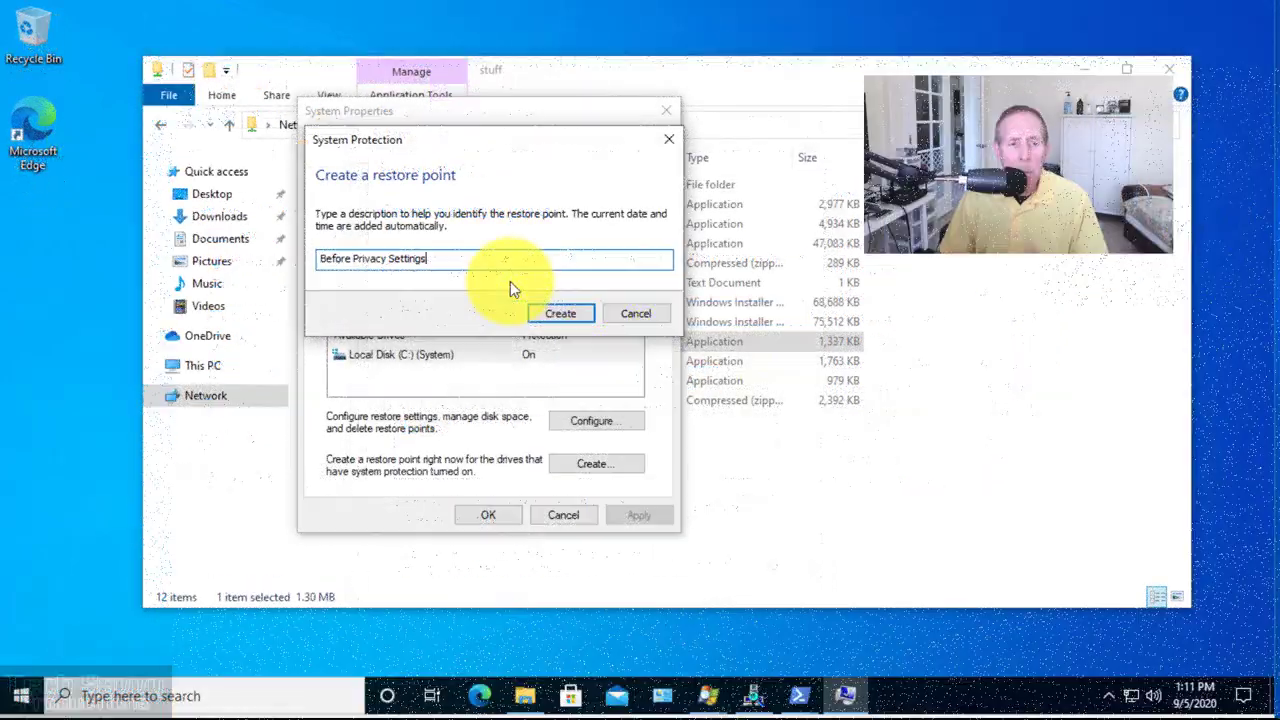
pyautogui.click(575, 316)
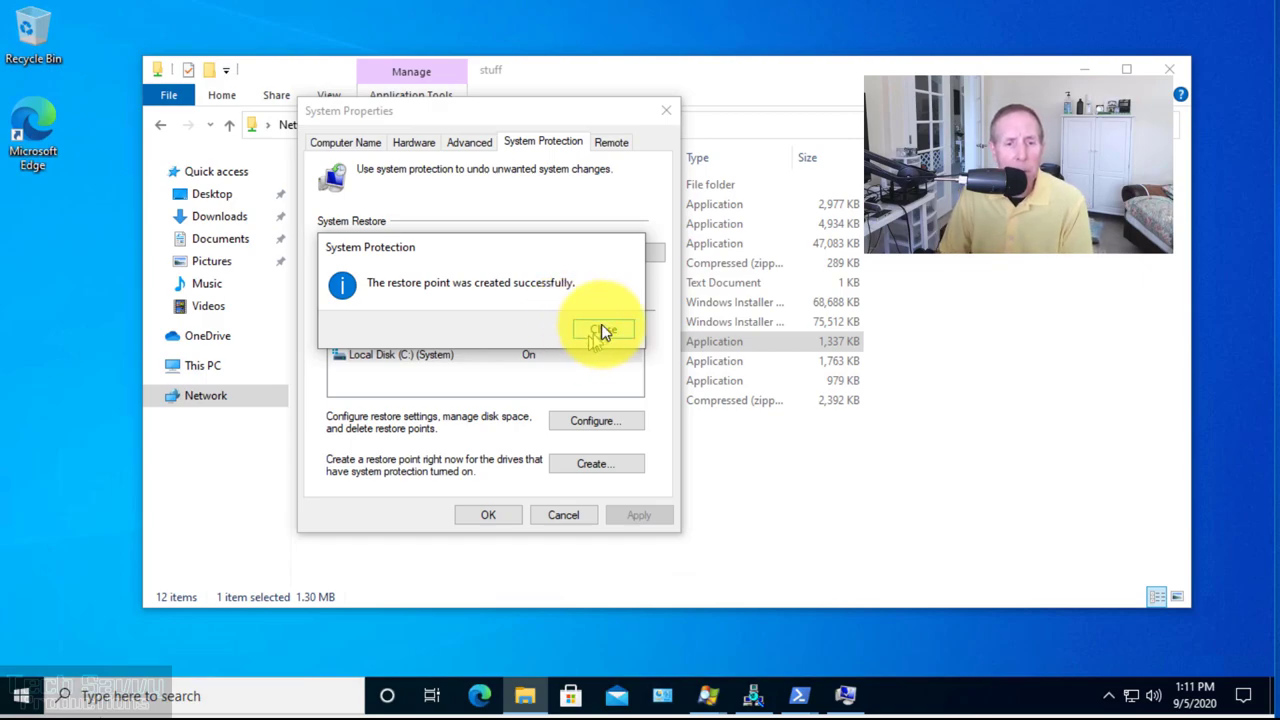
pyautogui.click(601, 325)
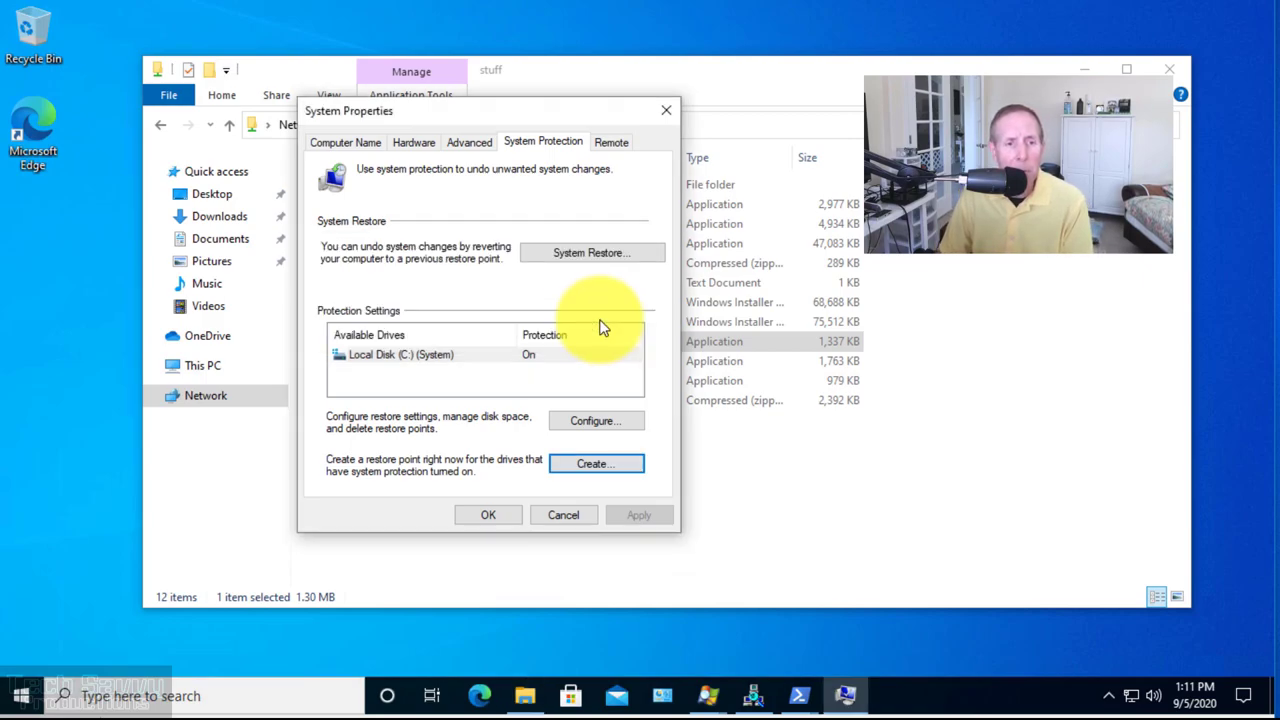
pyautogui.click(488, 515)
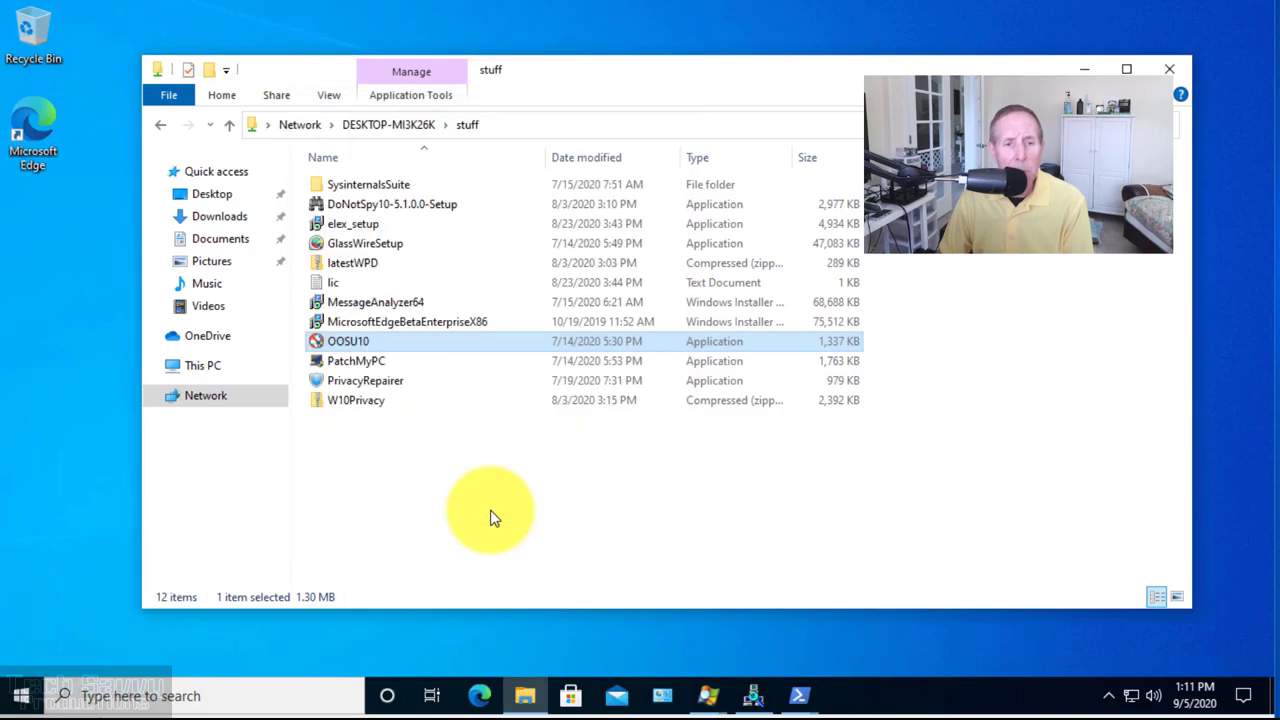
# Step: Launch OOSU10 from the stuff network folder, allow it to make changes, and display its actions for applying settings in bulk
pyautogui.doubleClick(418, 343)
pyautogui.click(687, 366)
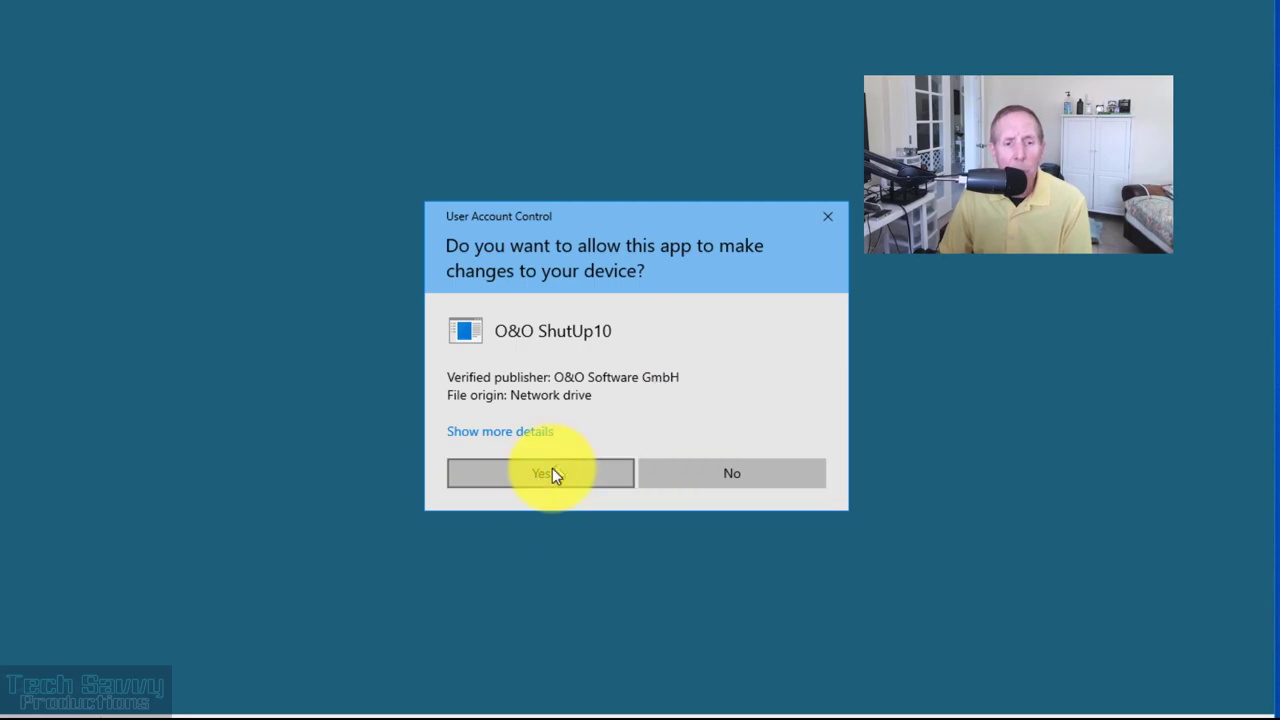
pyautogui.click(556, 472)
pyautogui.click(415, 114)
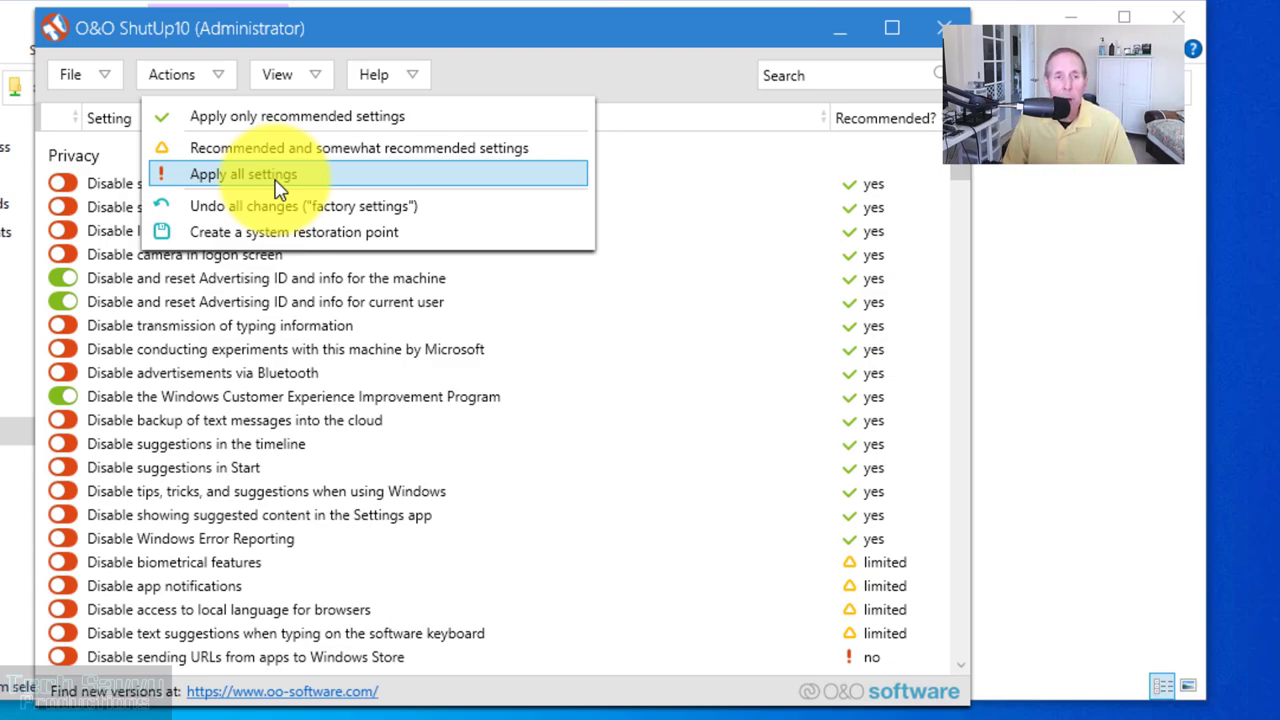
# Step: Apply only the recommended privacy settings, creating a system restore point first, and close O&O ShutUp10
pyautogui.click(268, 128)
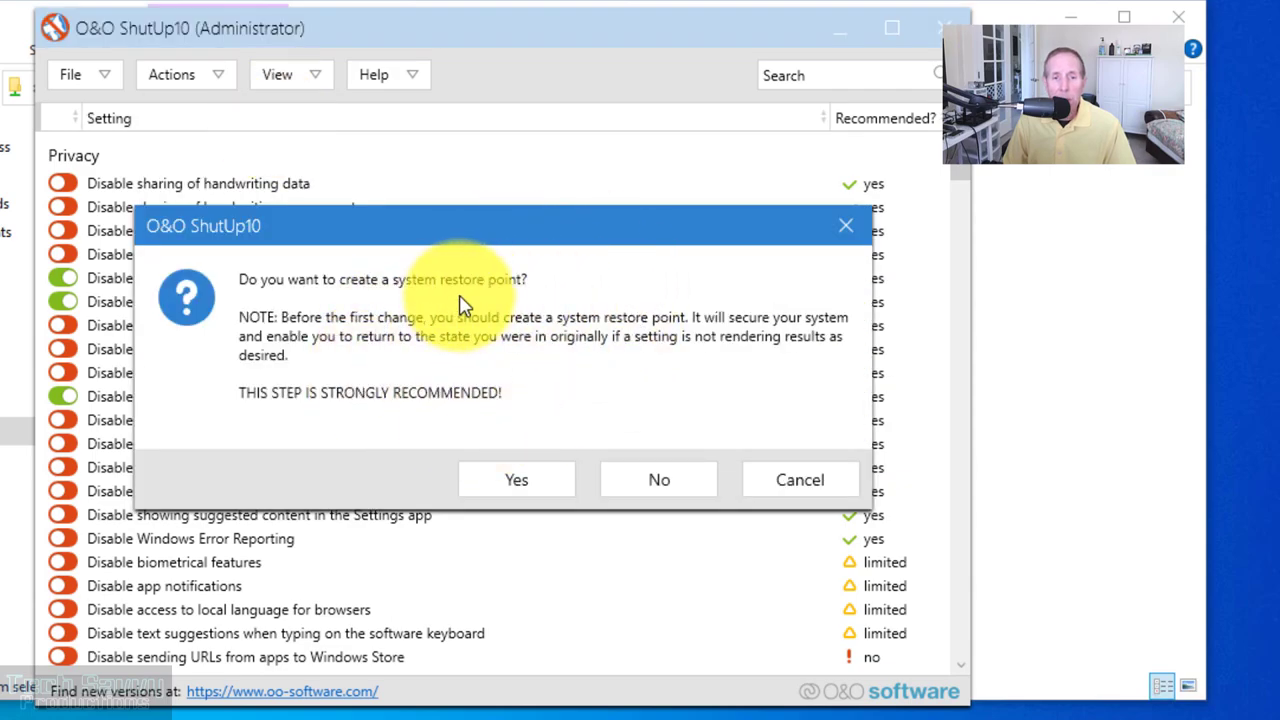
pyautogui.click(507, 487)
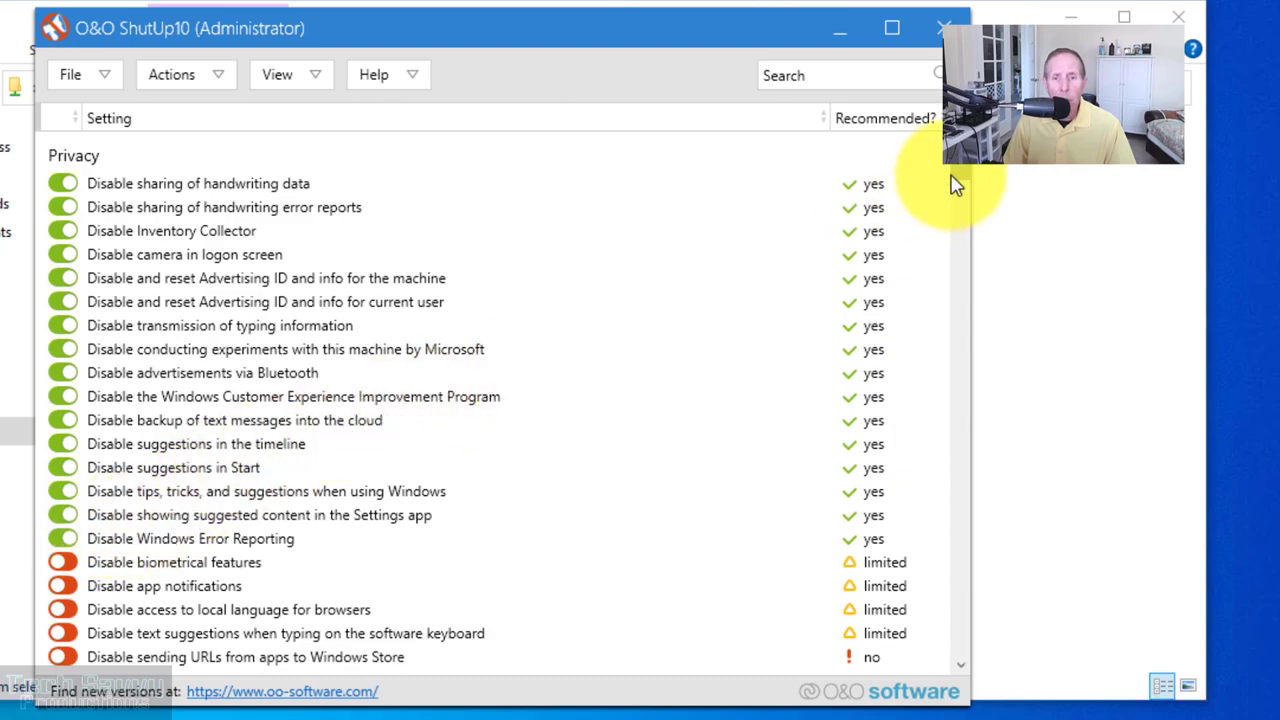
pyautogui.moveTo(960, 186); pyautogui.dragTo(952, 392)
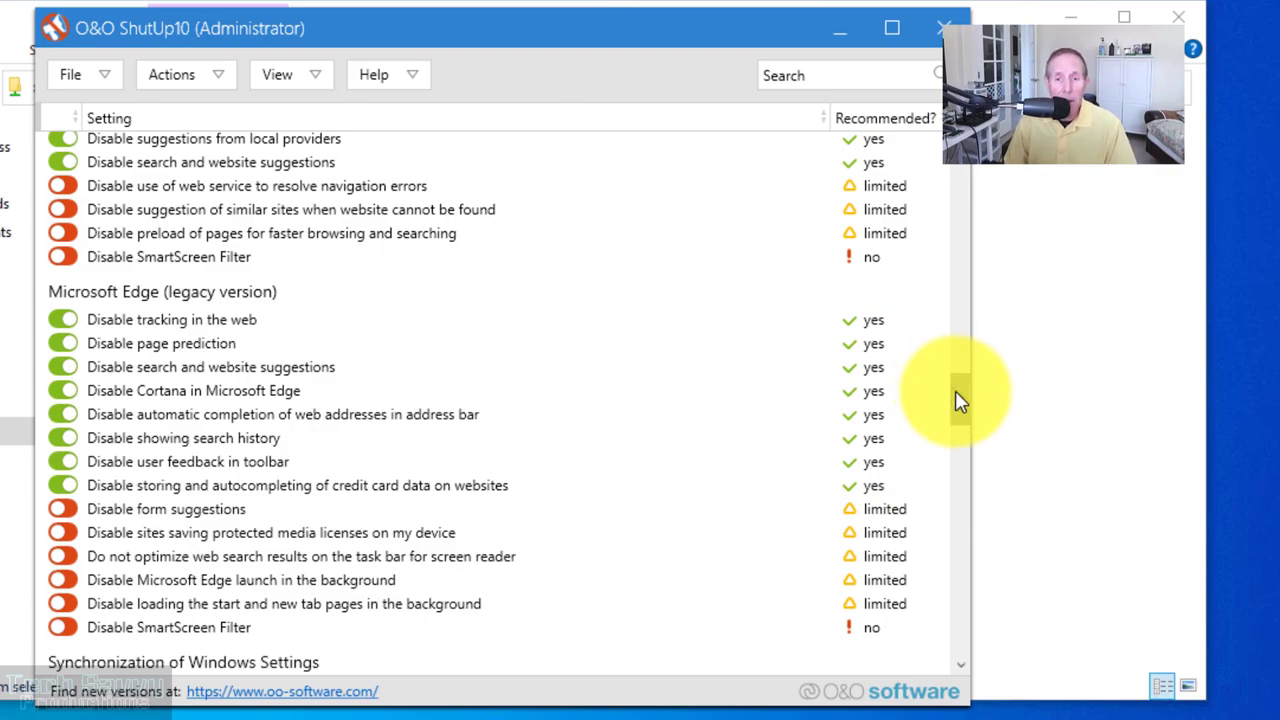
pyautogui.moveTo(955, 390); pyautogui.dragTo(950, 637)
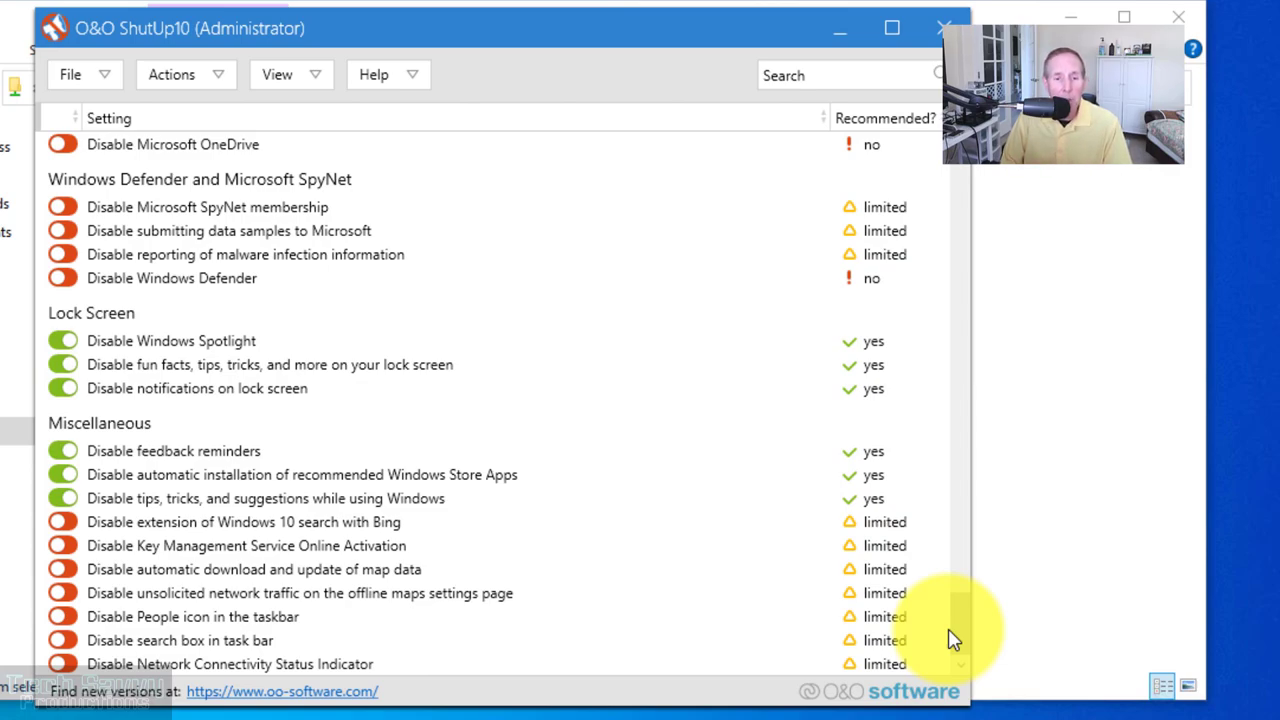
pyautogui.click(944, 28)
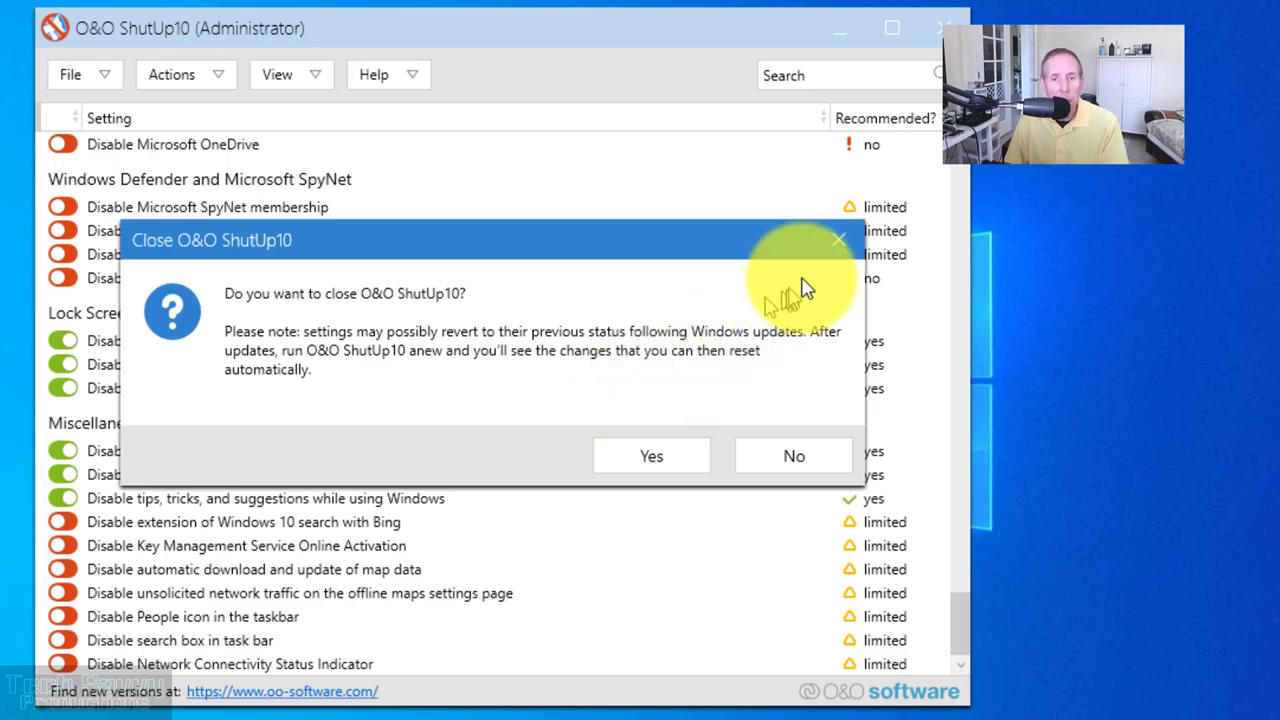
pyautogui.click(651, 456)
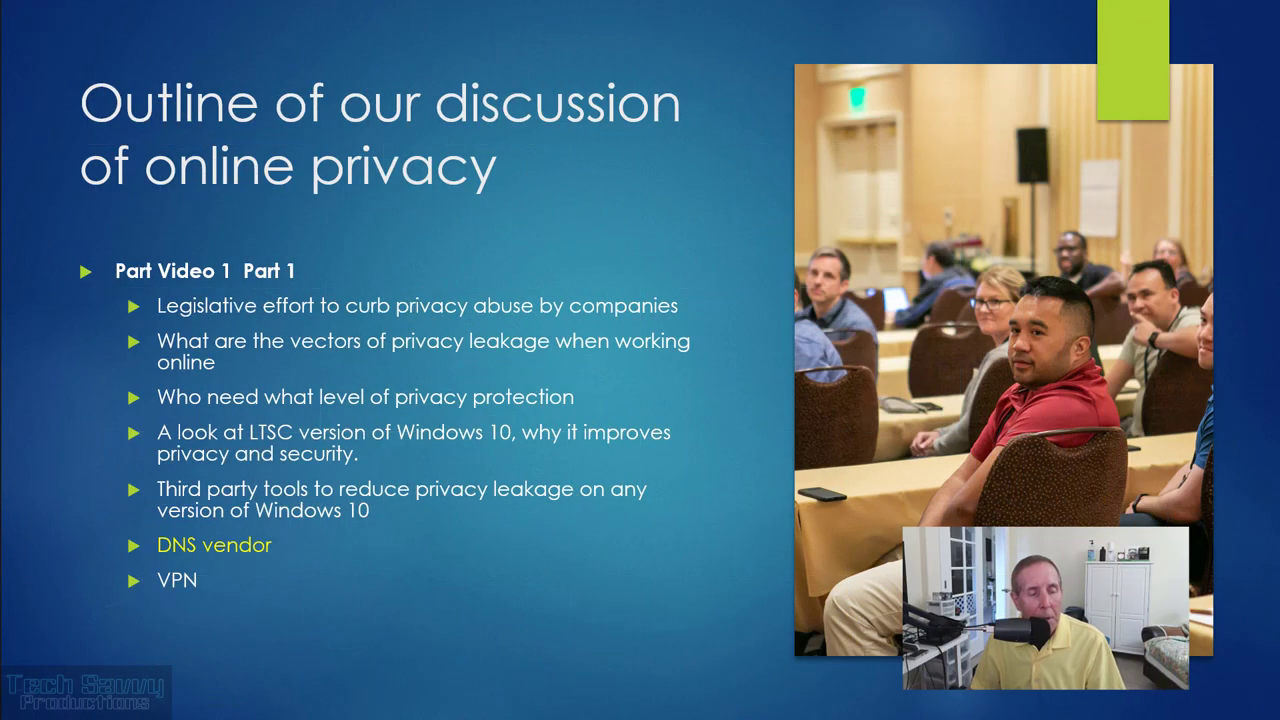
pyautogui.press('Right')
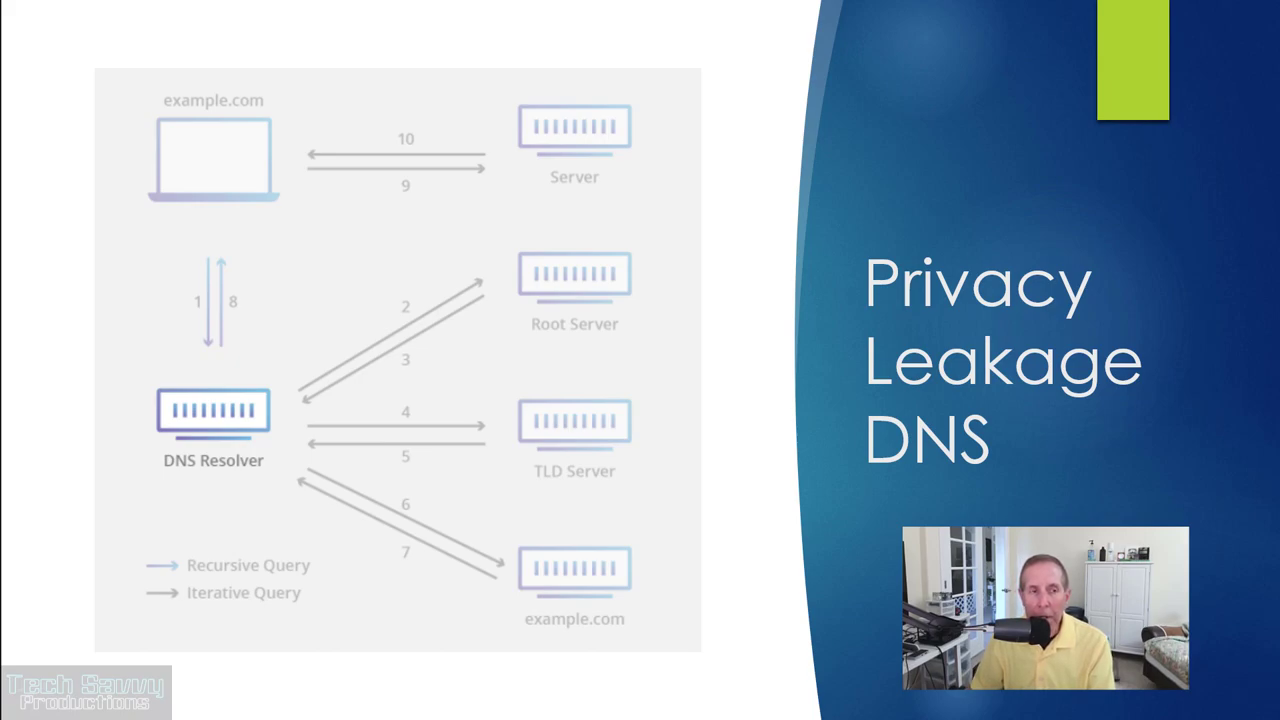
pyautogui.press('Right')
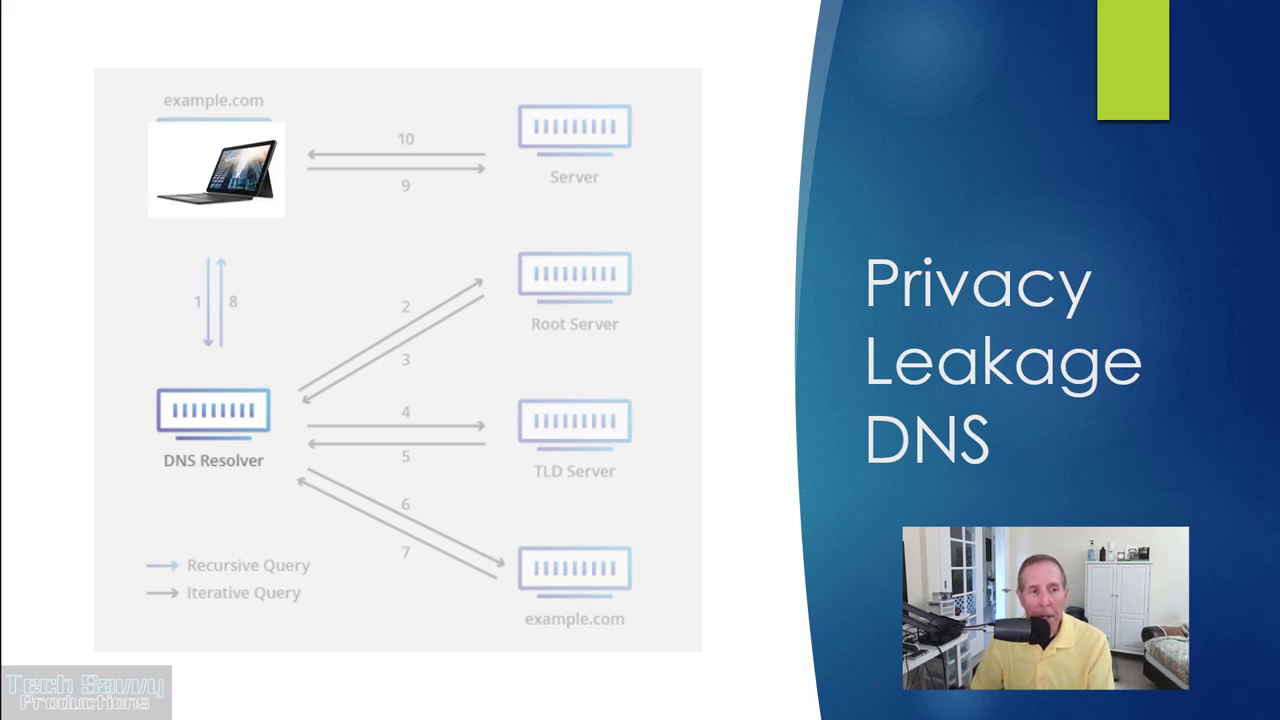
pyautogui.press('Right')
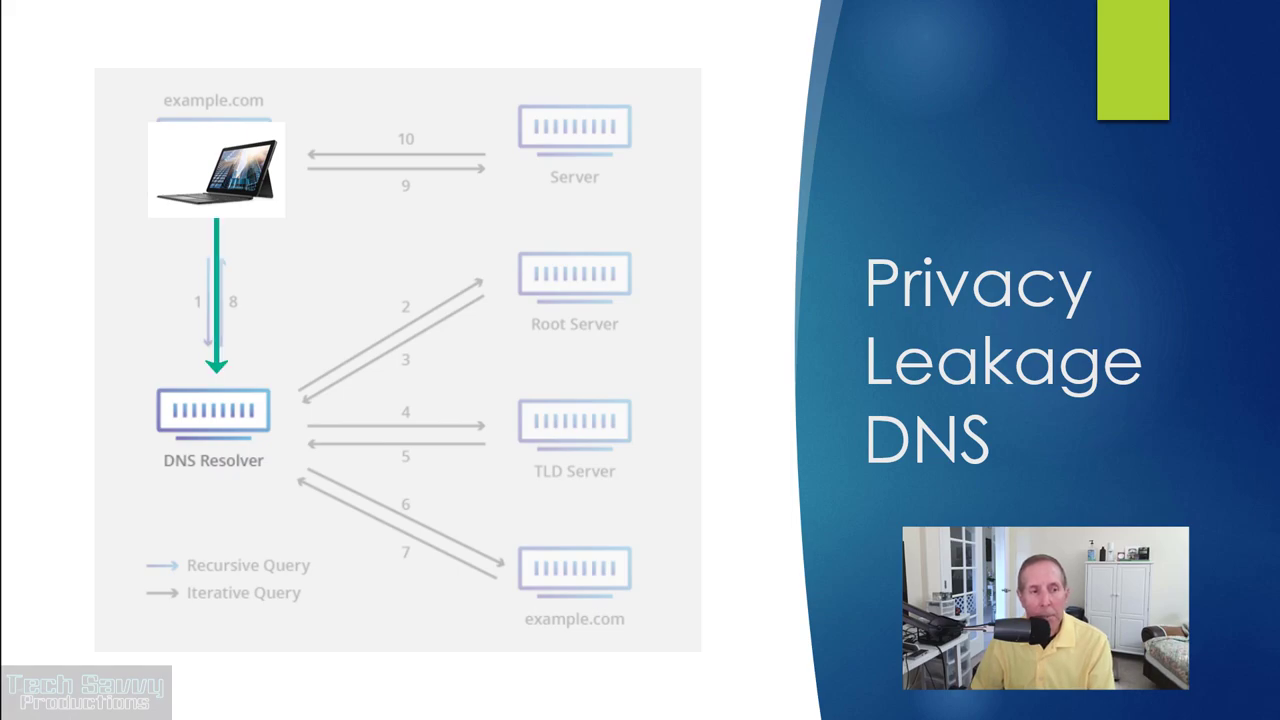
pyautogui.press('Right')
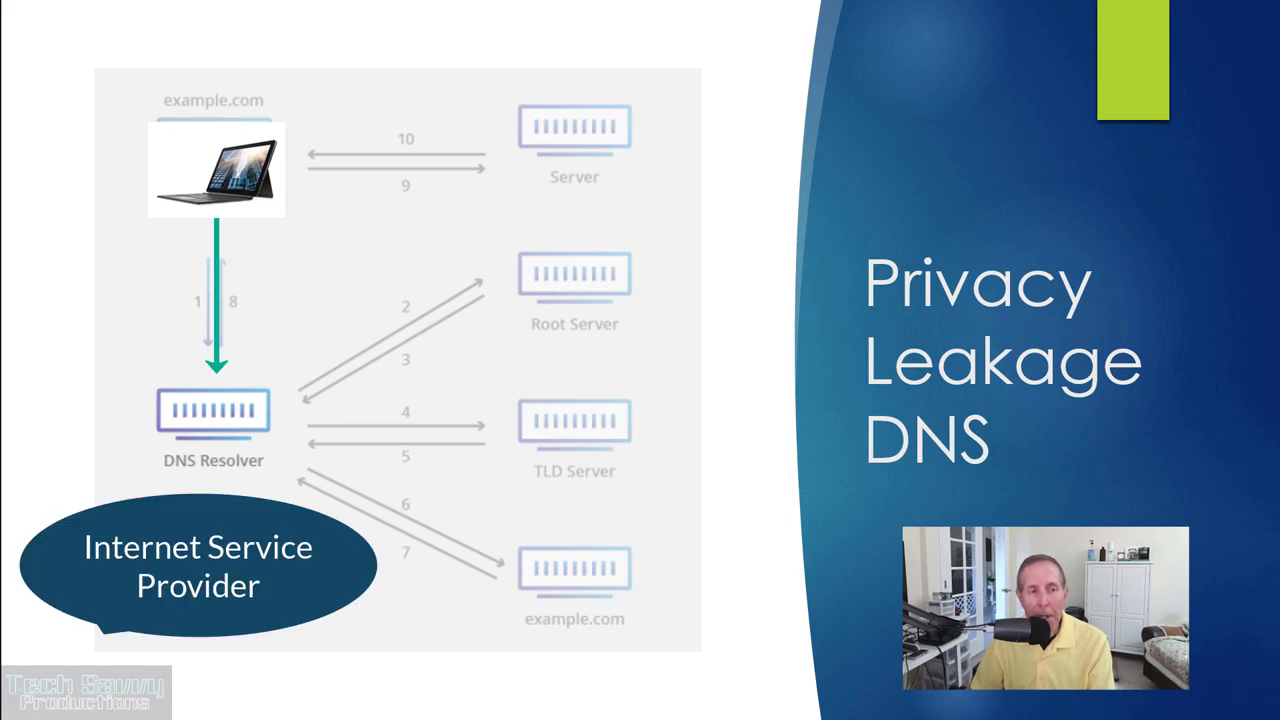